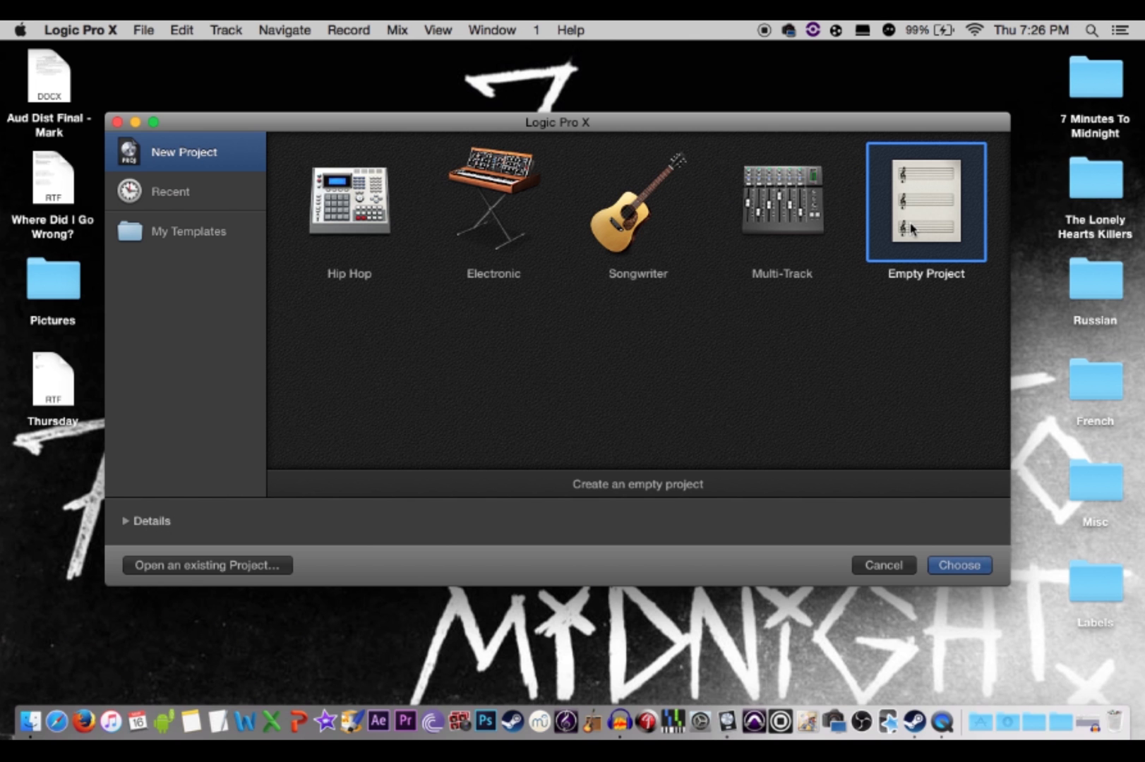
Step: Create an empty project with one software instrument track using the default patch
key("Return")
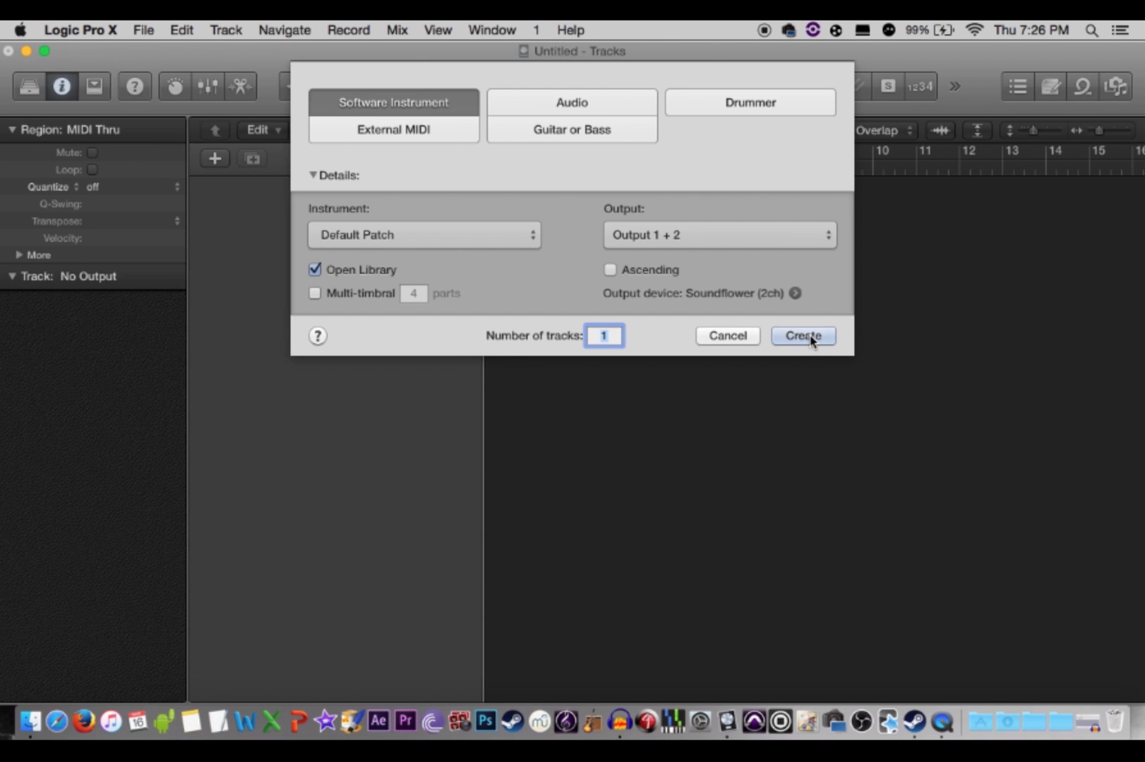
left_click(790, 336)
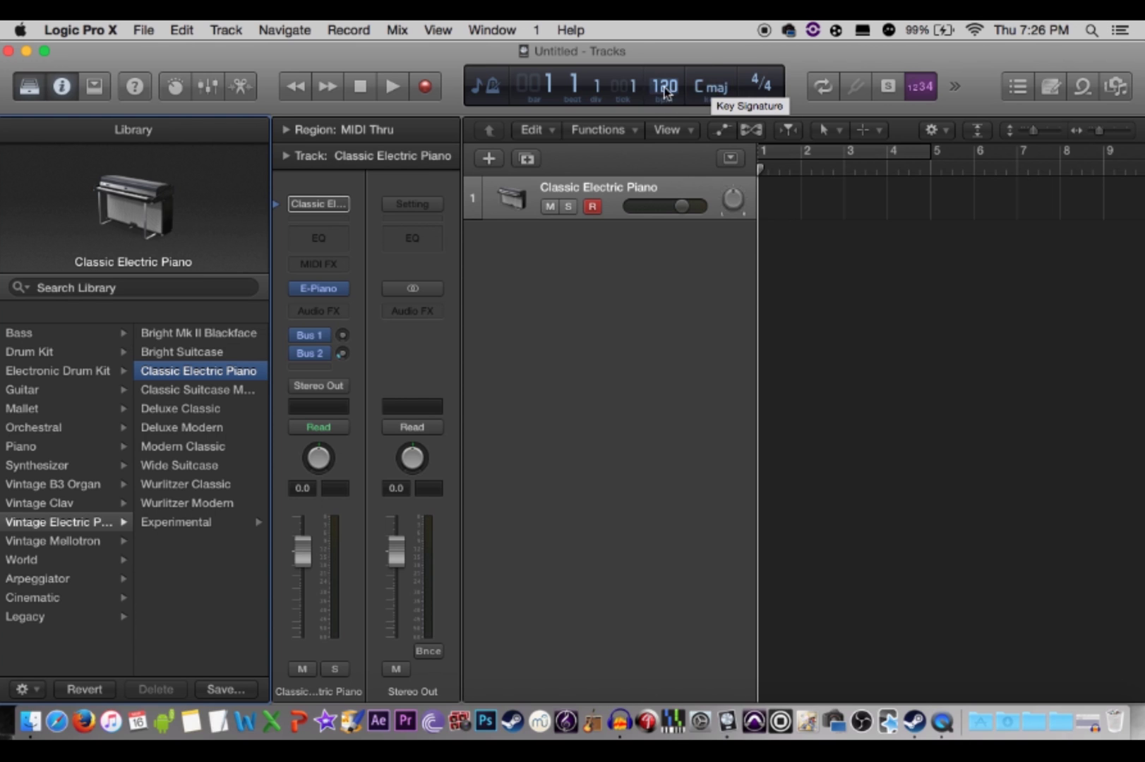
Step: Set the project's key signature to B major and its tempo to 166 bpm
left_click(702, 86)
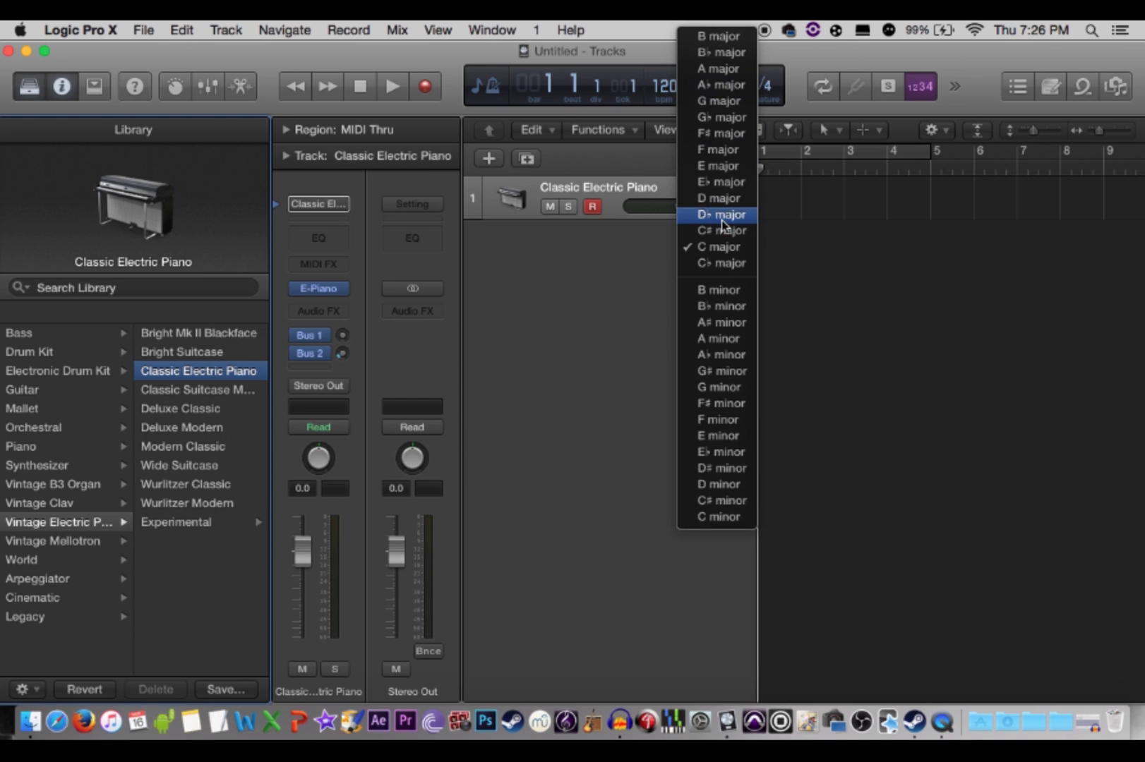
left_click(741, 37)
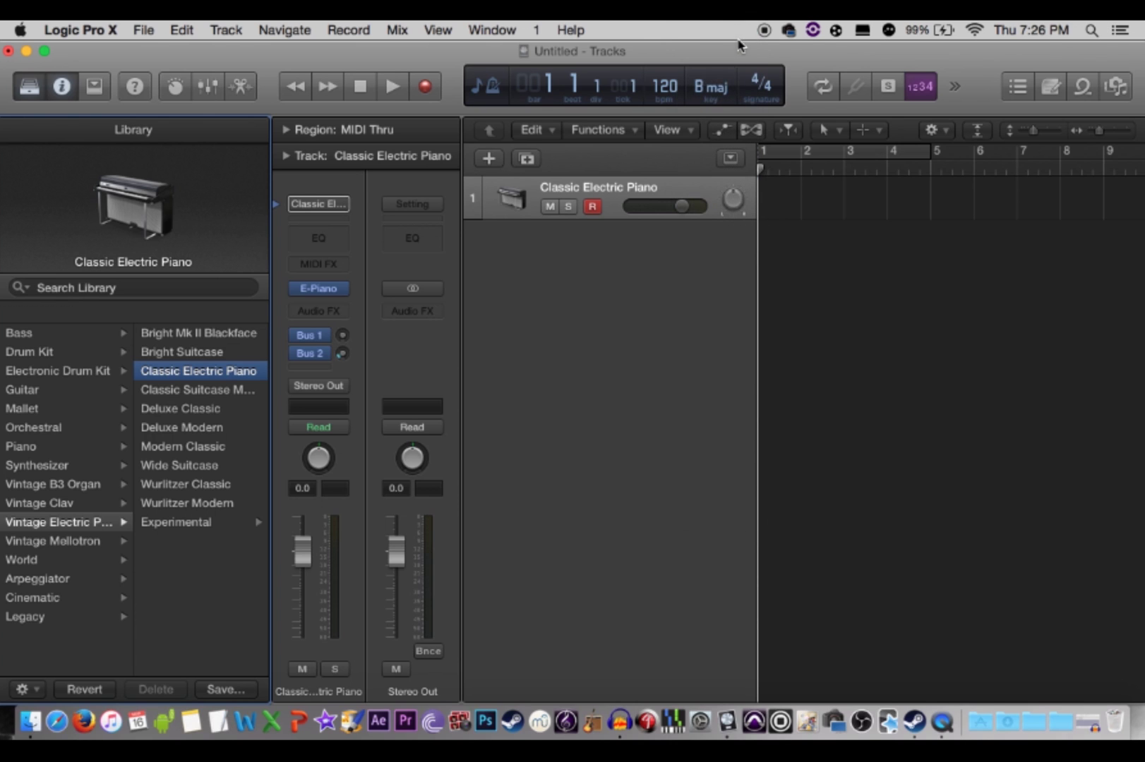
left_click_drag(669, 95, 674, 64)
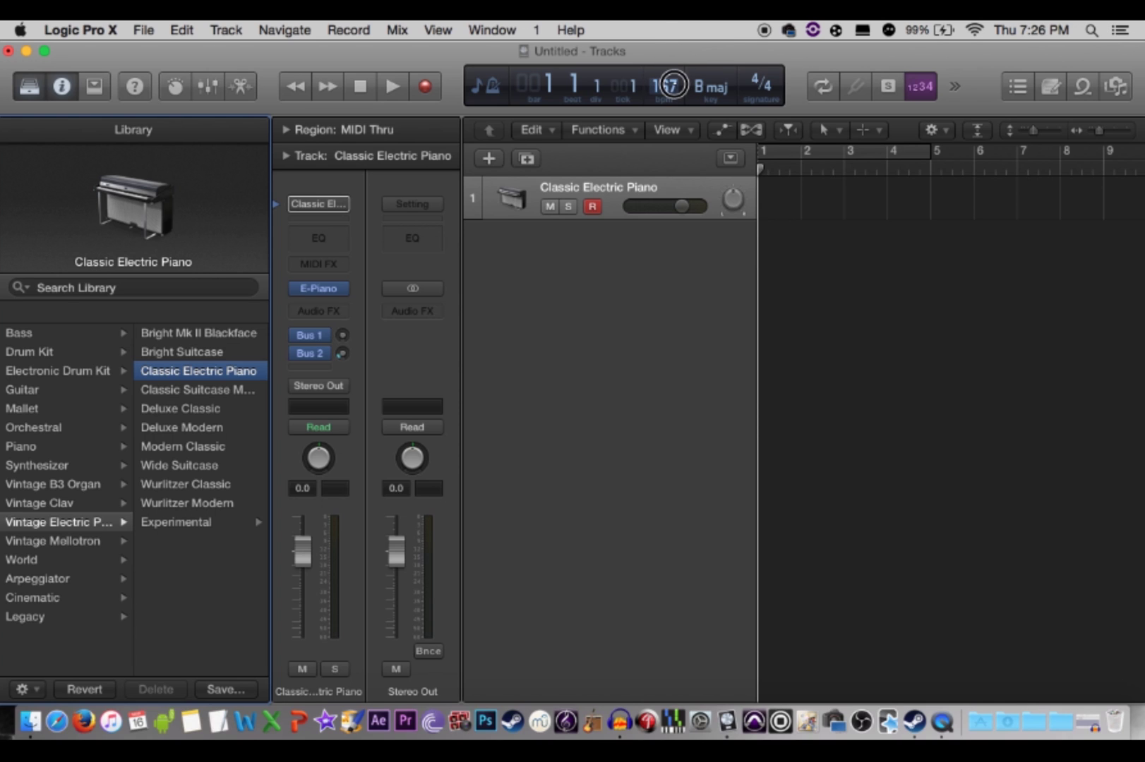
left_click_drag(675, 90, 672, 27)
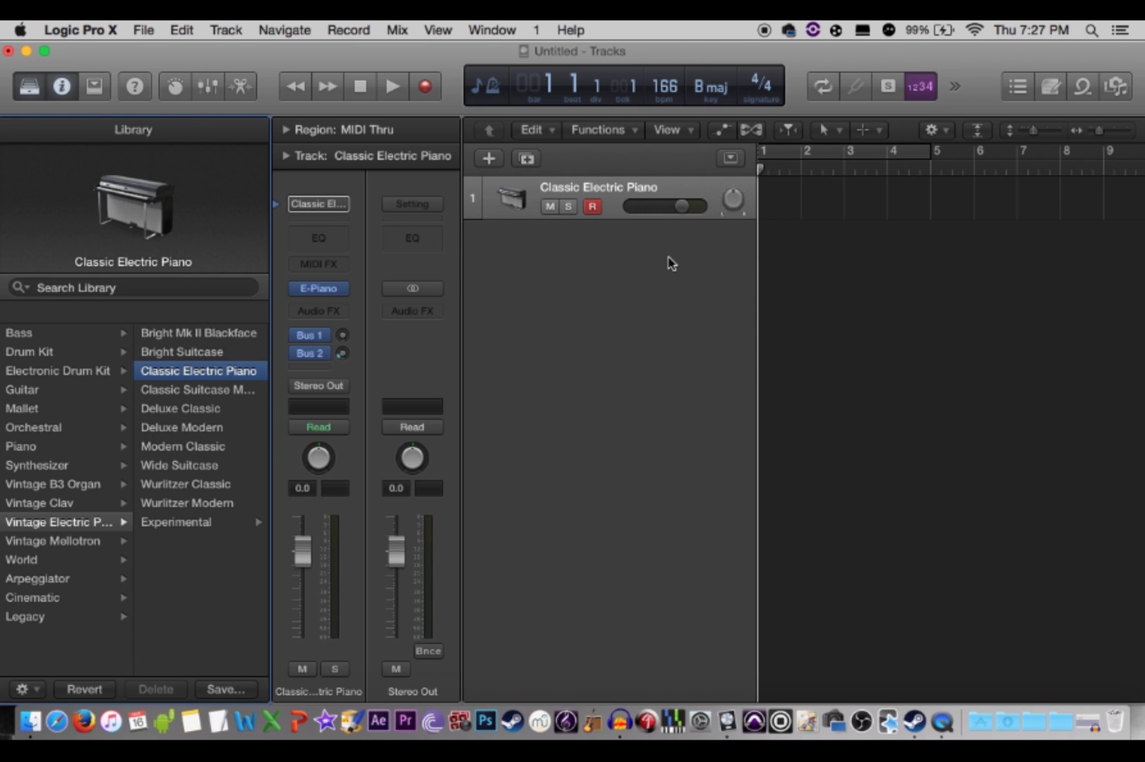
Step: Save the project to the Desktop as a package named "Where Did I Go Wrong?"
key("super+s")
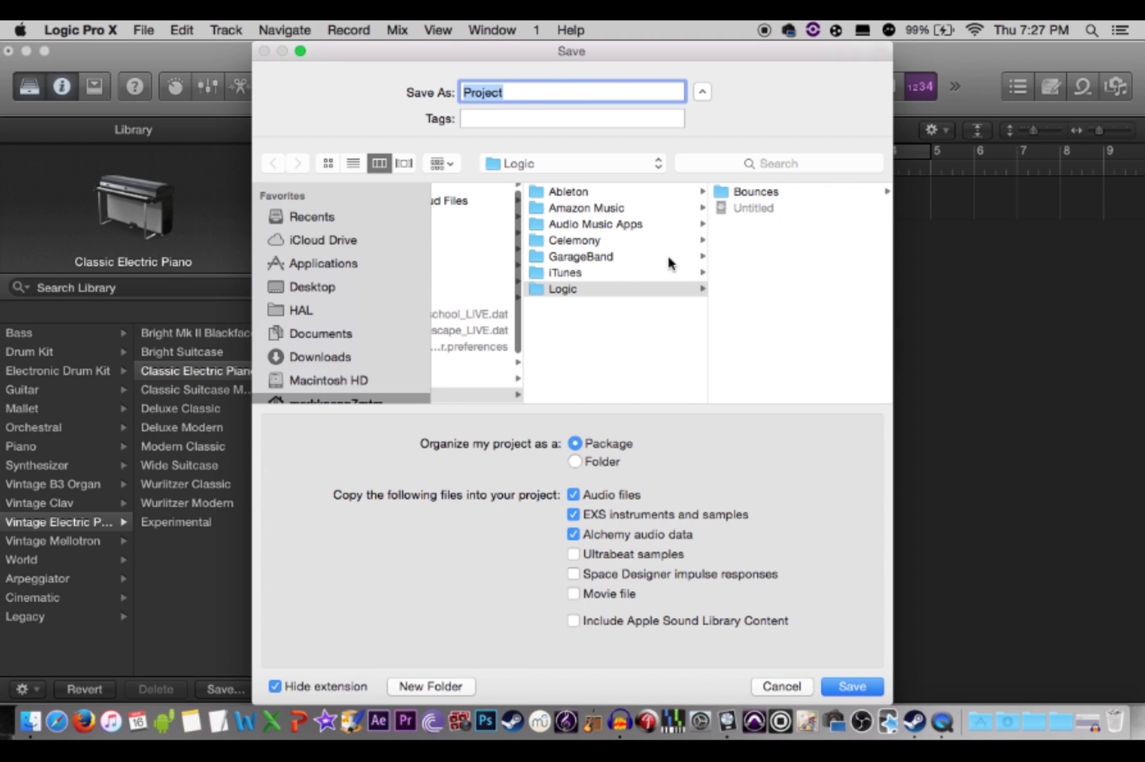
type("Where Did I Go Wrong?")
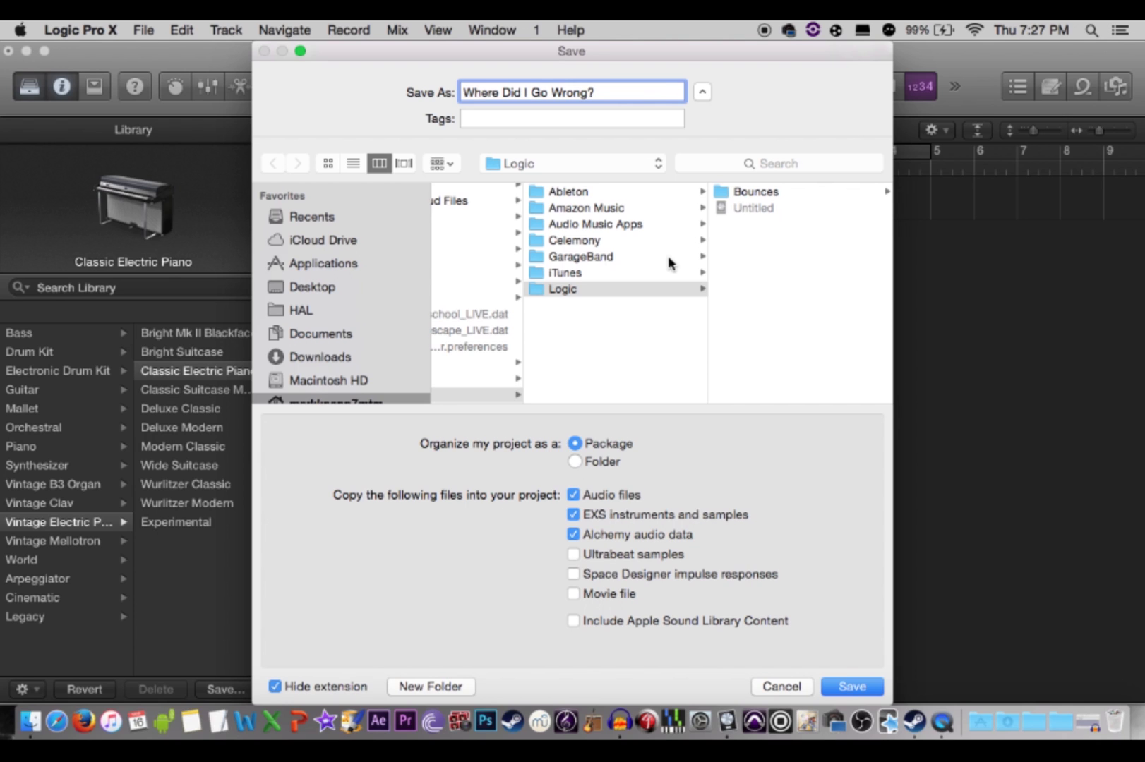
left_click(330, 288)
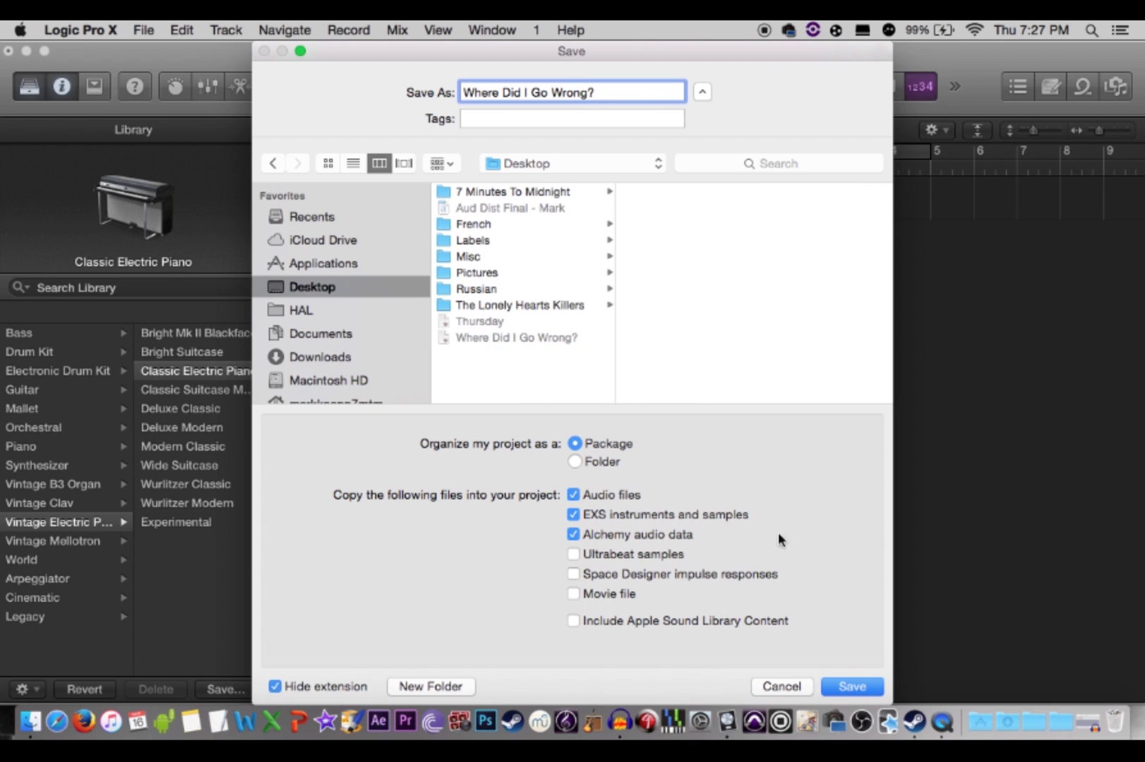
left_click(845, 684)
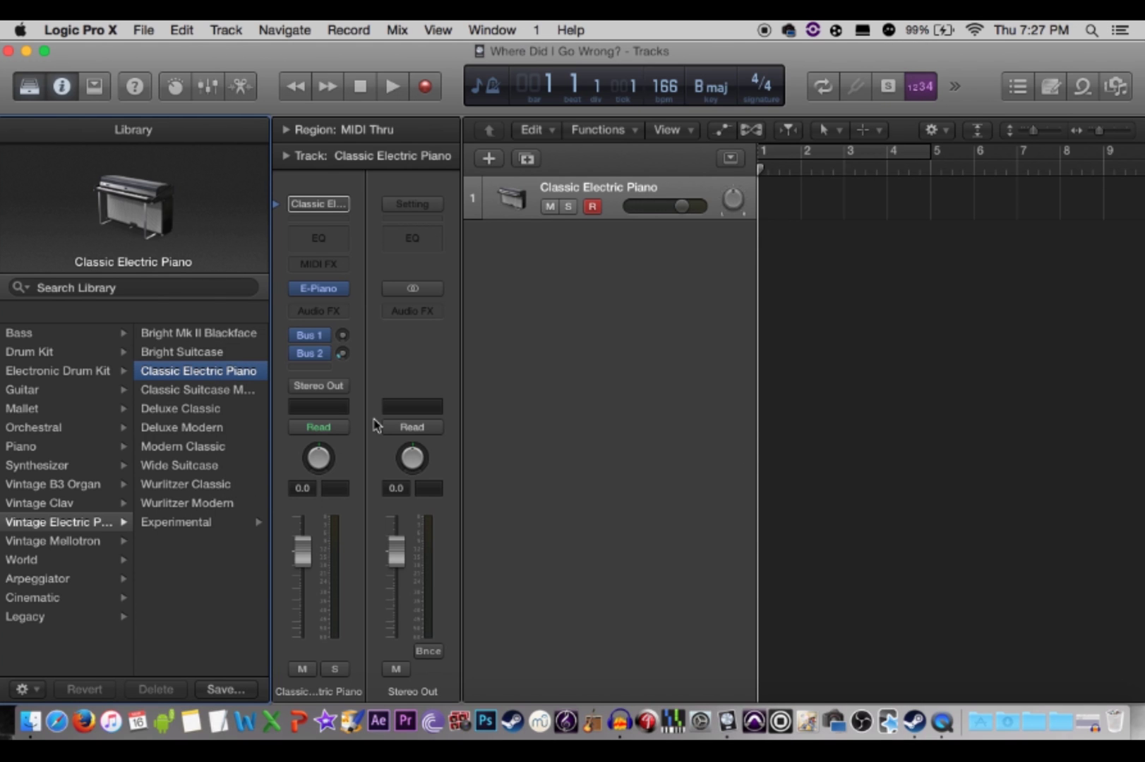
Step: Replace the electric piano patch on track 1 with the SoCal drum kit
left_click(44, 356)
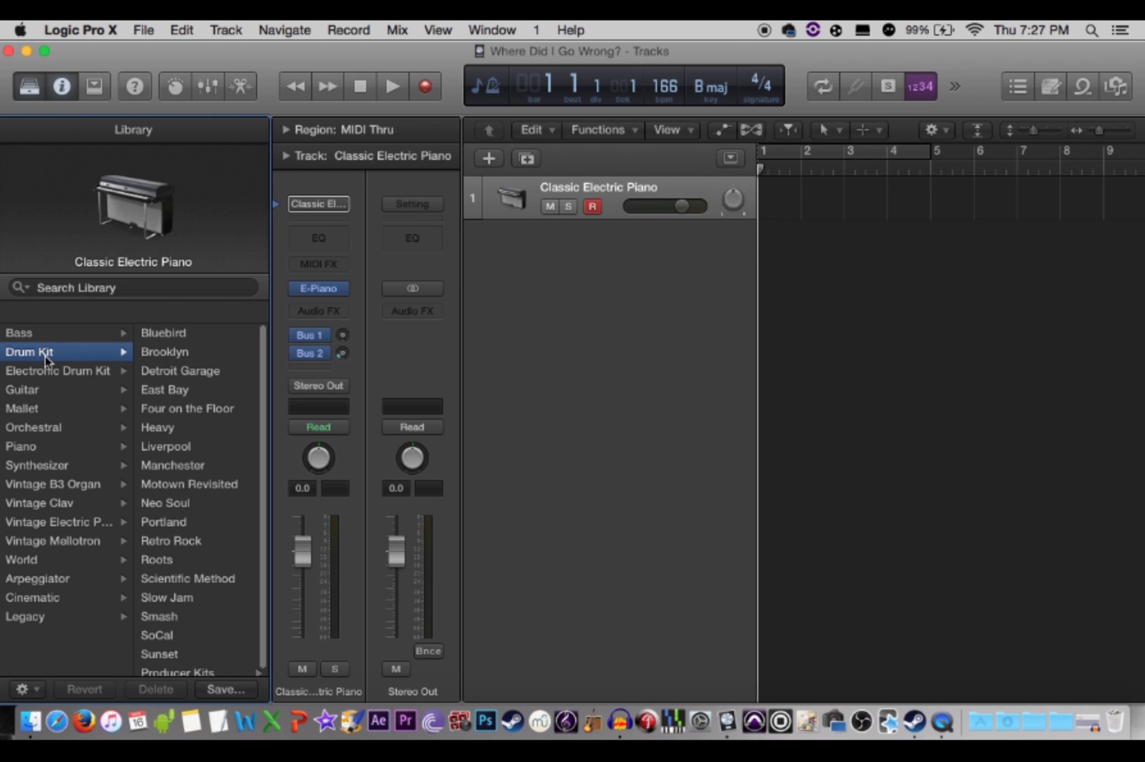
scroll(197, 430, "down", 1)
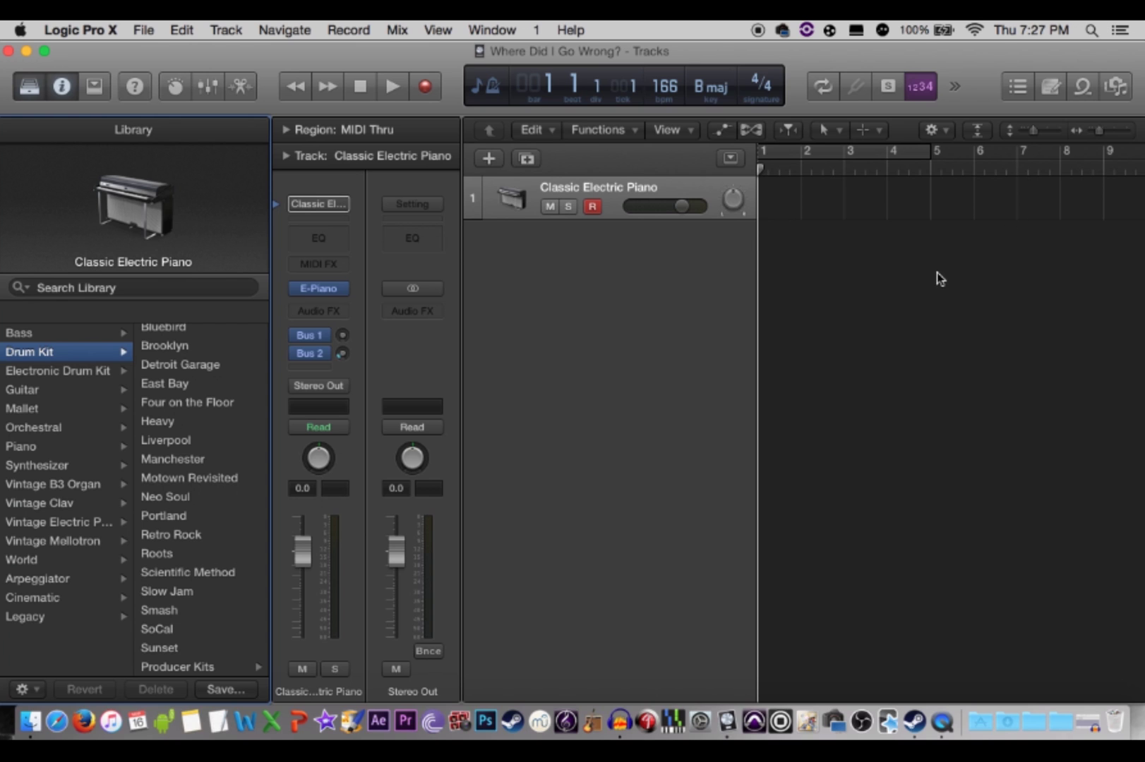
left_click_drag(1098, 131, 1090, 134)
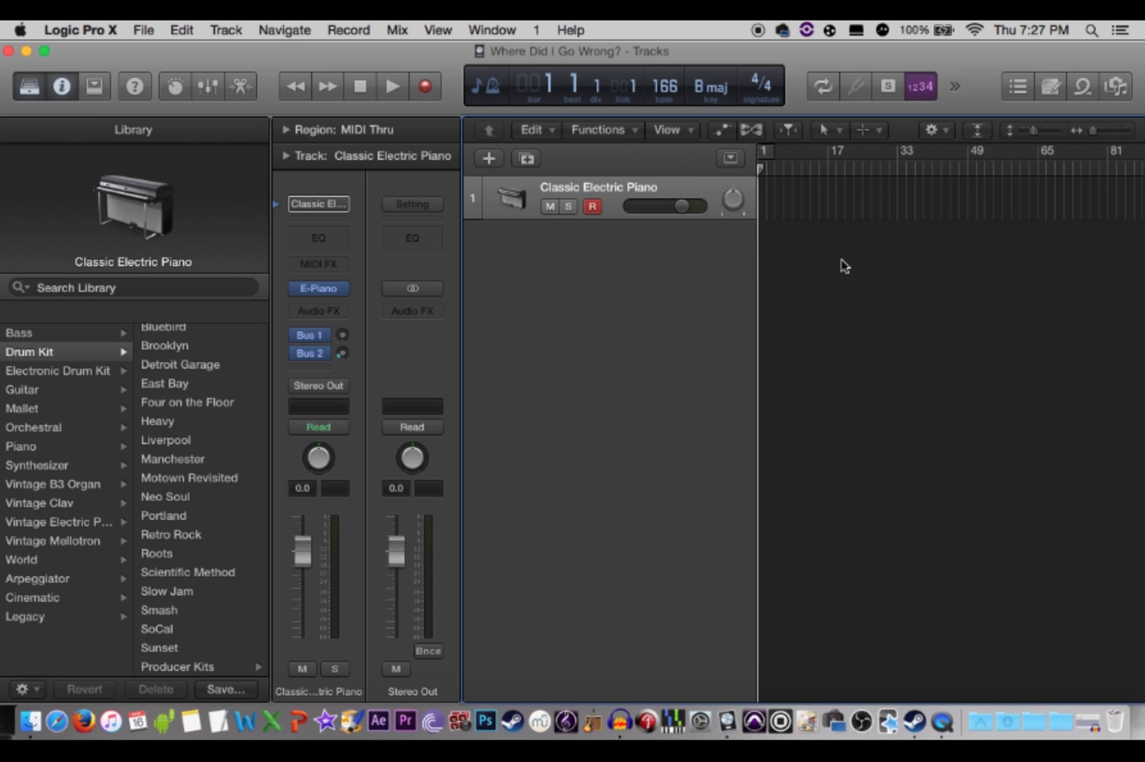
scroll(230, 435, "down", 3)
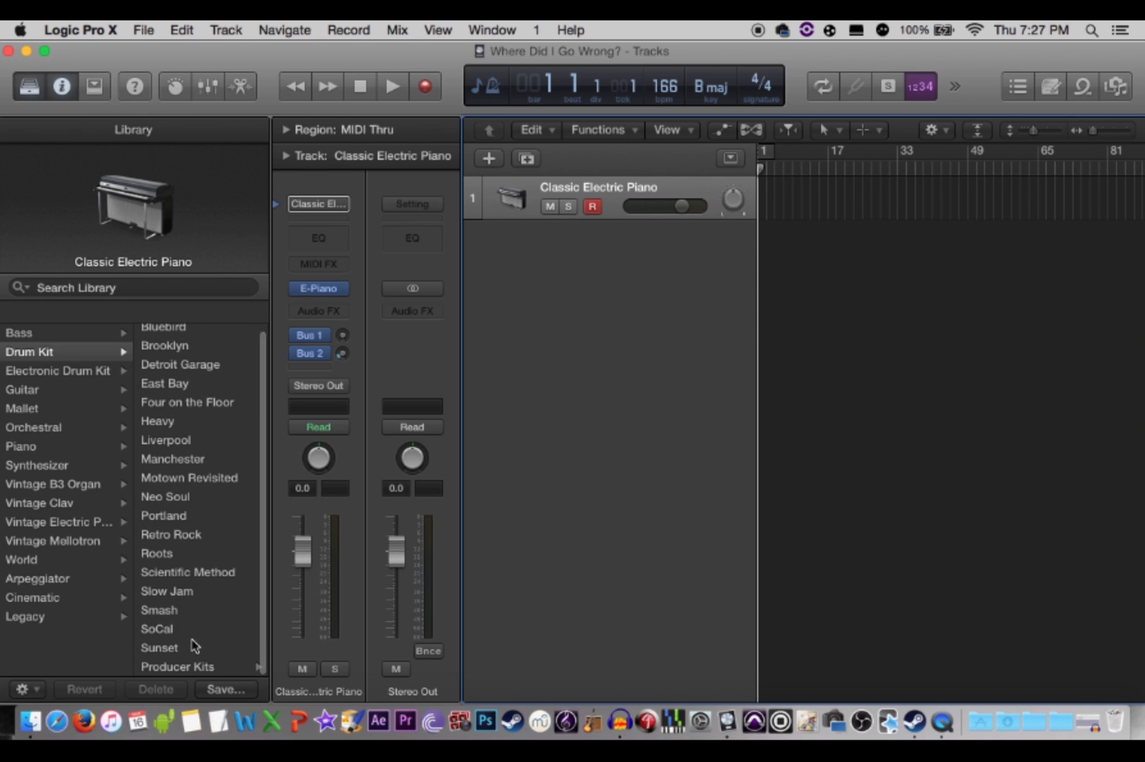
left_click(161, 628)
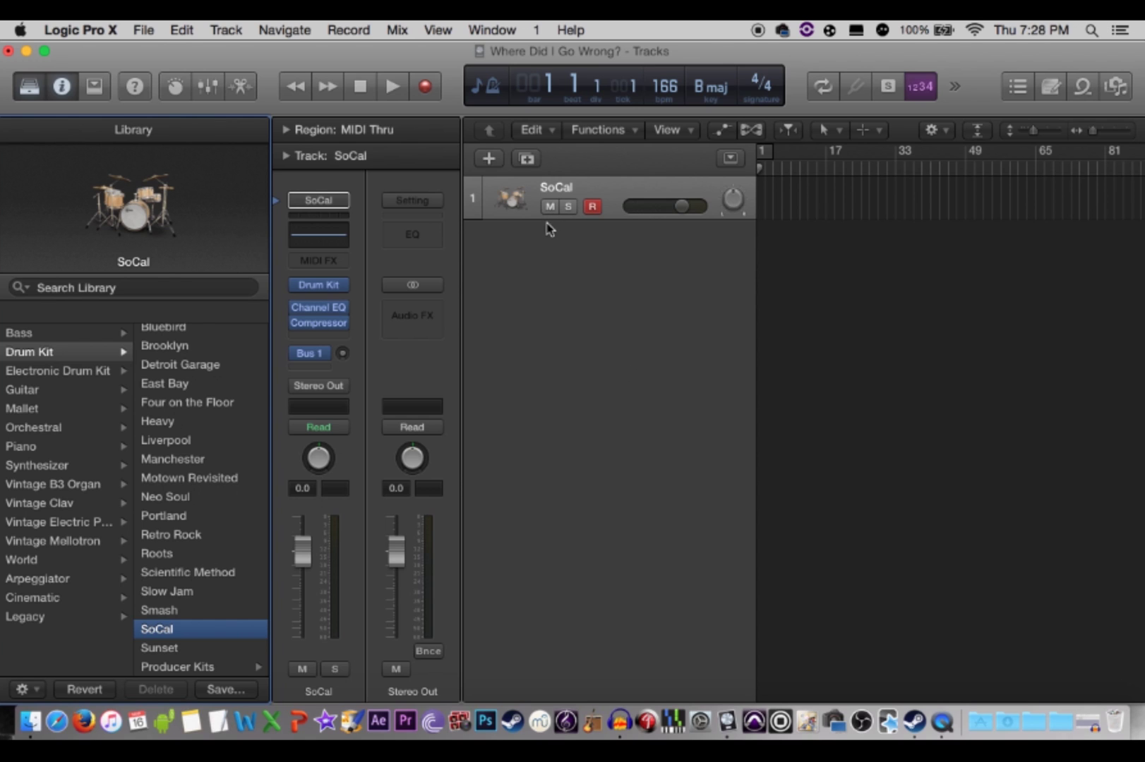
Step: Duplicate the SoCal drum track four times
key("super+d")
key("super+d")
key("super+d")
key("super+d")
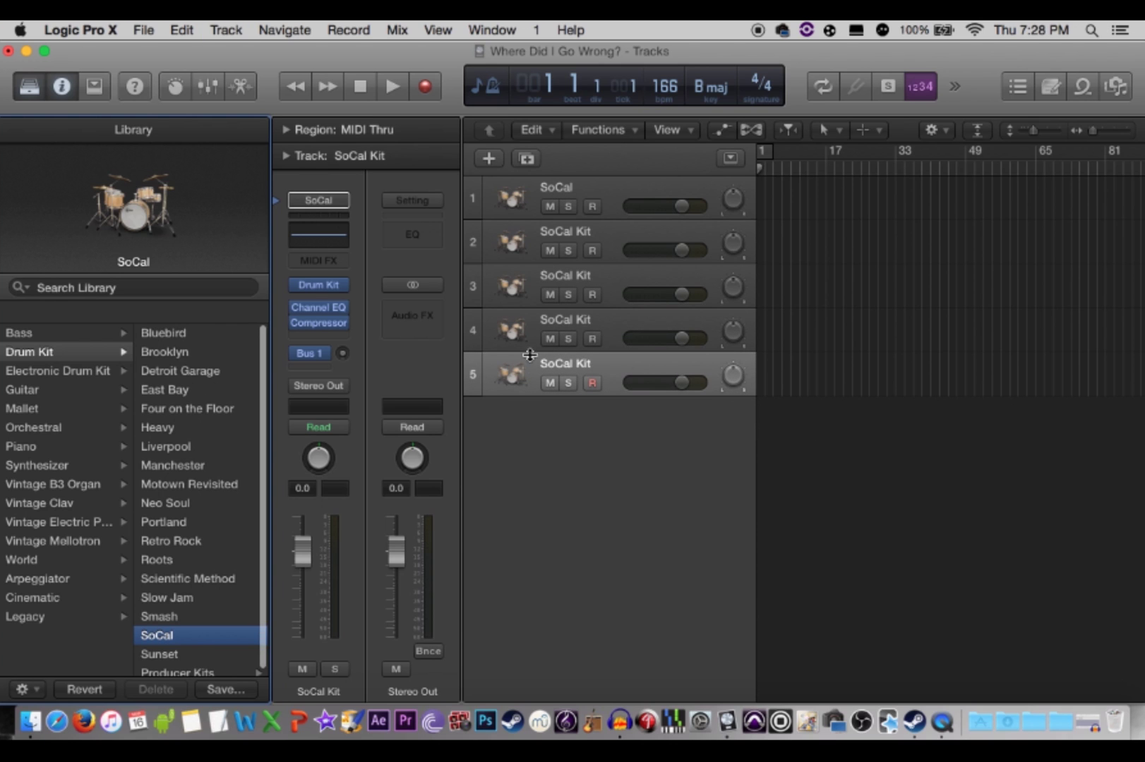
Step: Rename track 1 as Kick and track 2 as Drum
double_click(564, 189)
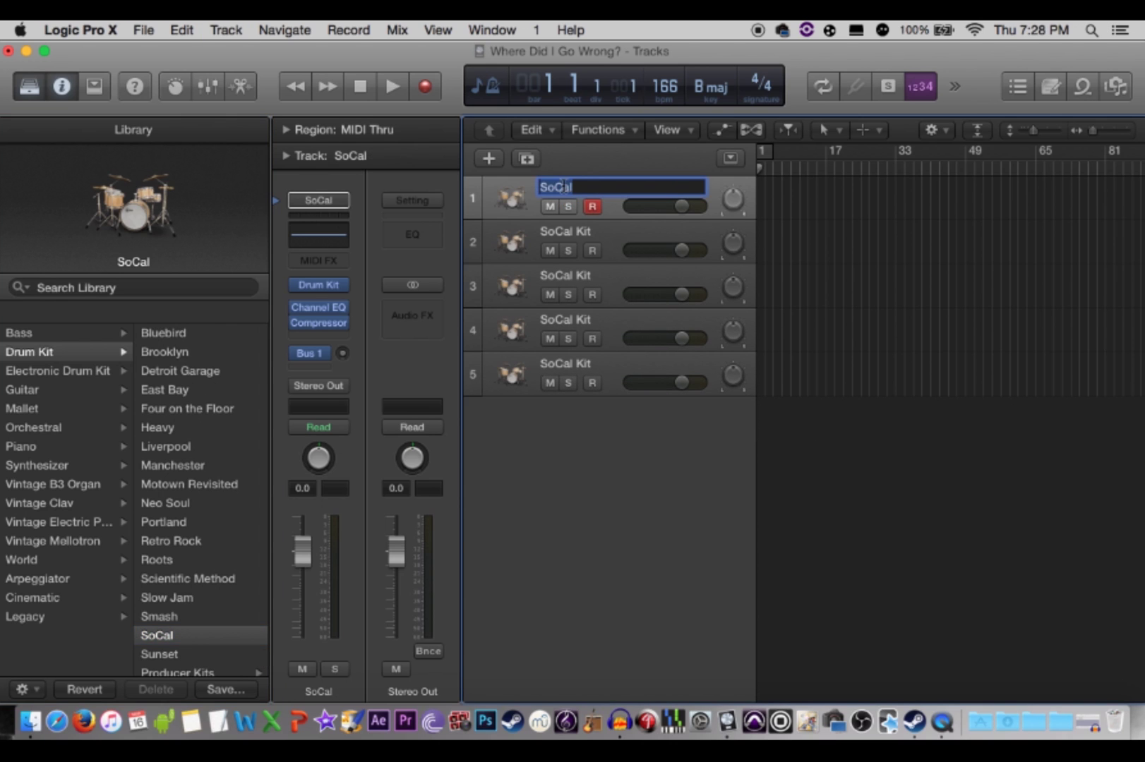
type("Kick")
key("Return")
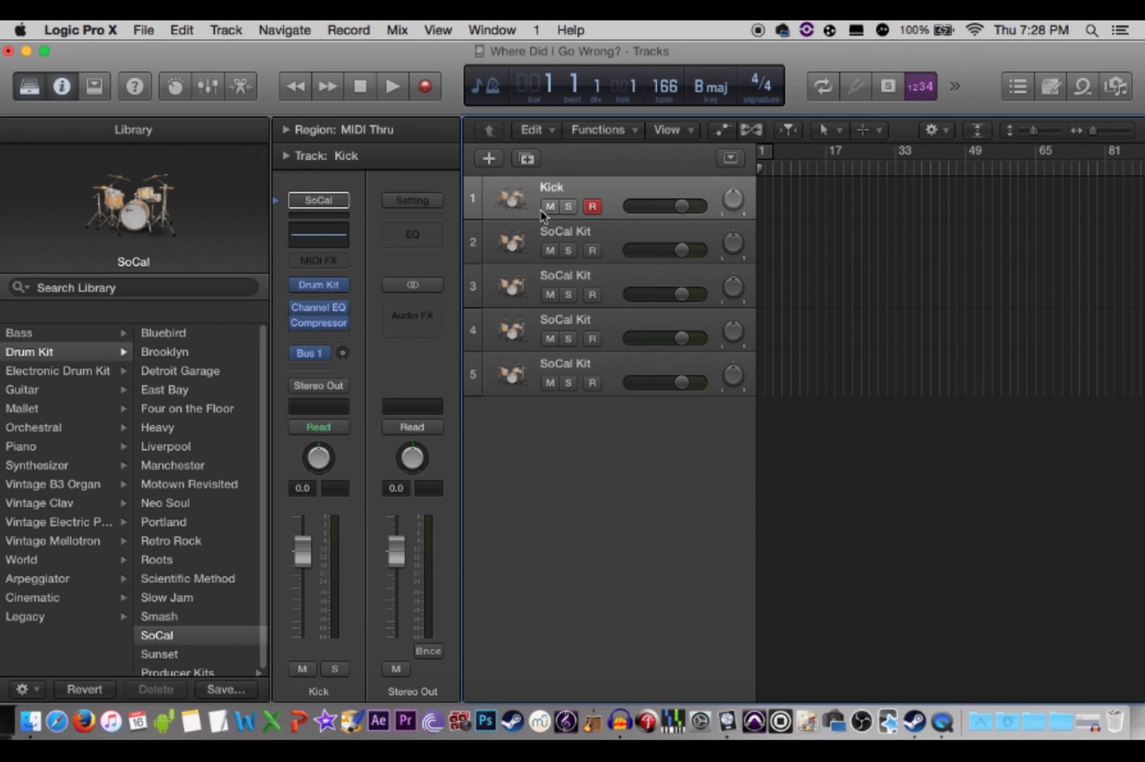
double_click(565, 232)
type("Drum")
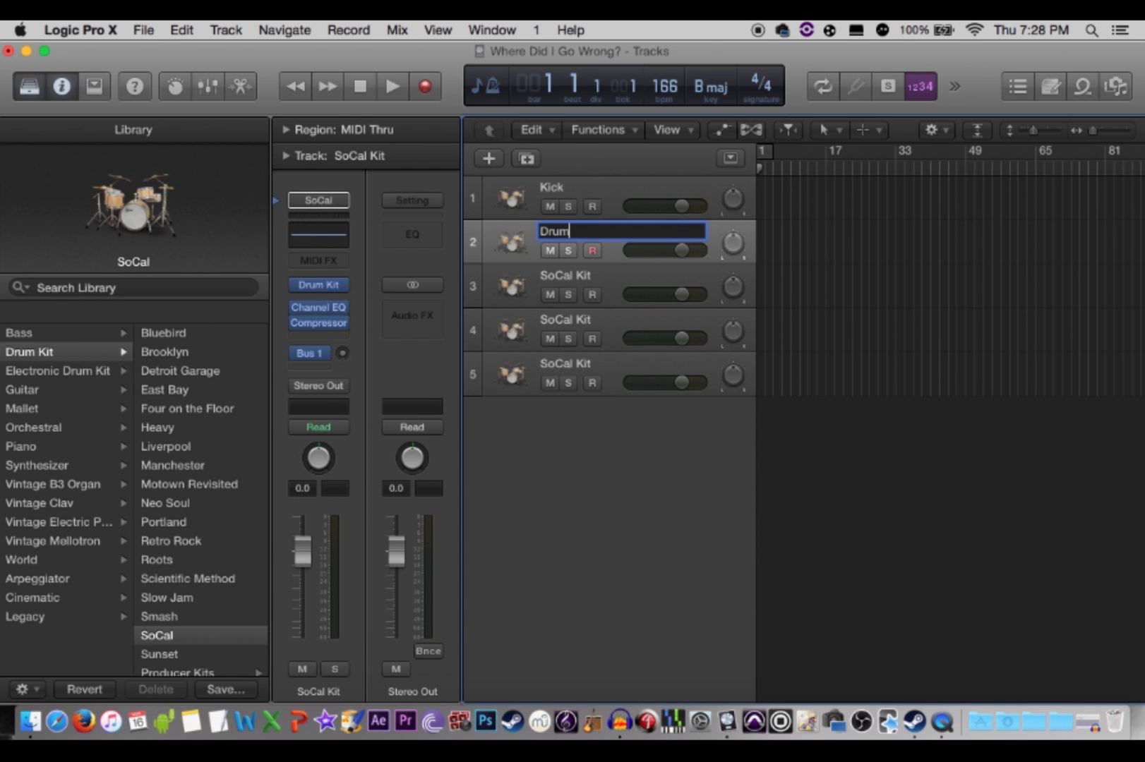
key("Return")
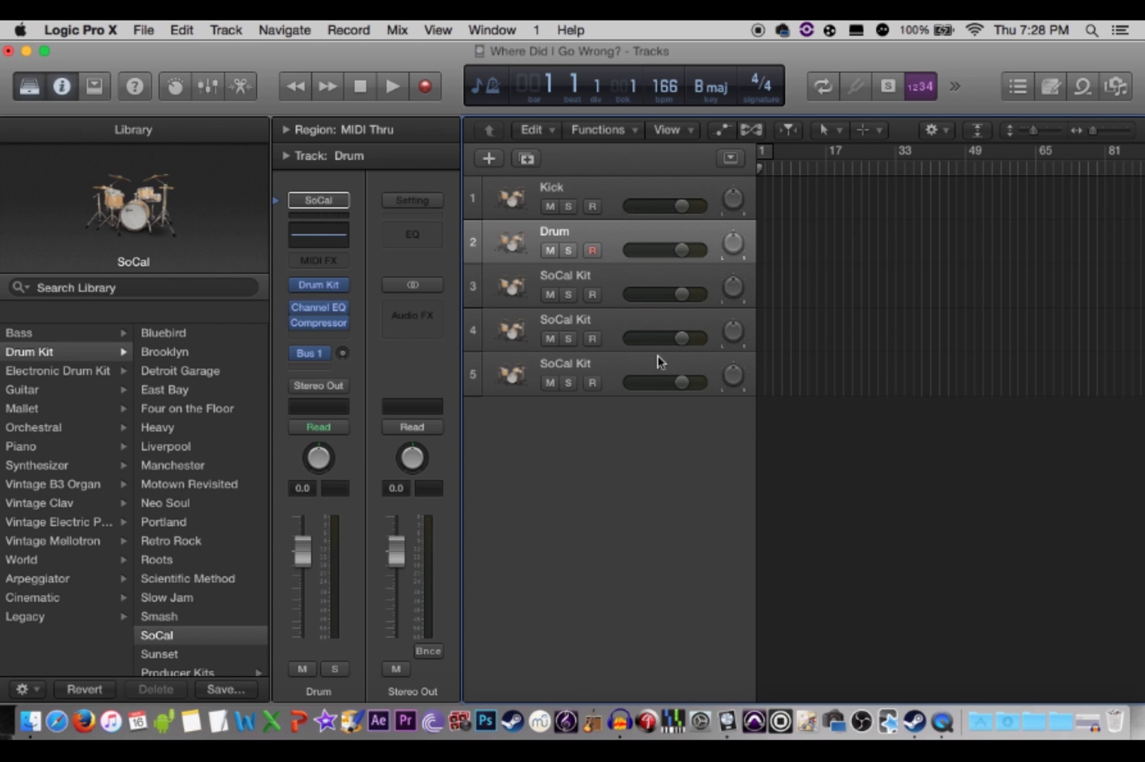
Step: Rename track 3 as Hi-Hat and track 4 as Crash 1
double_click(578, 275)
type("Hi")
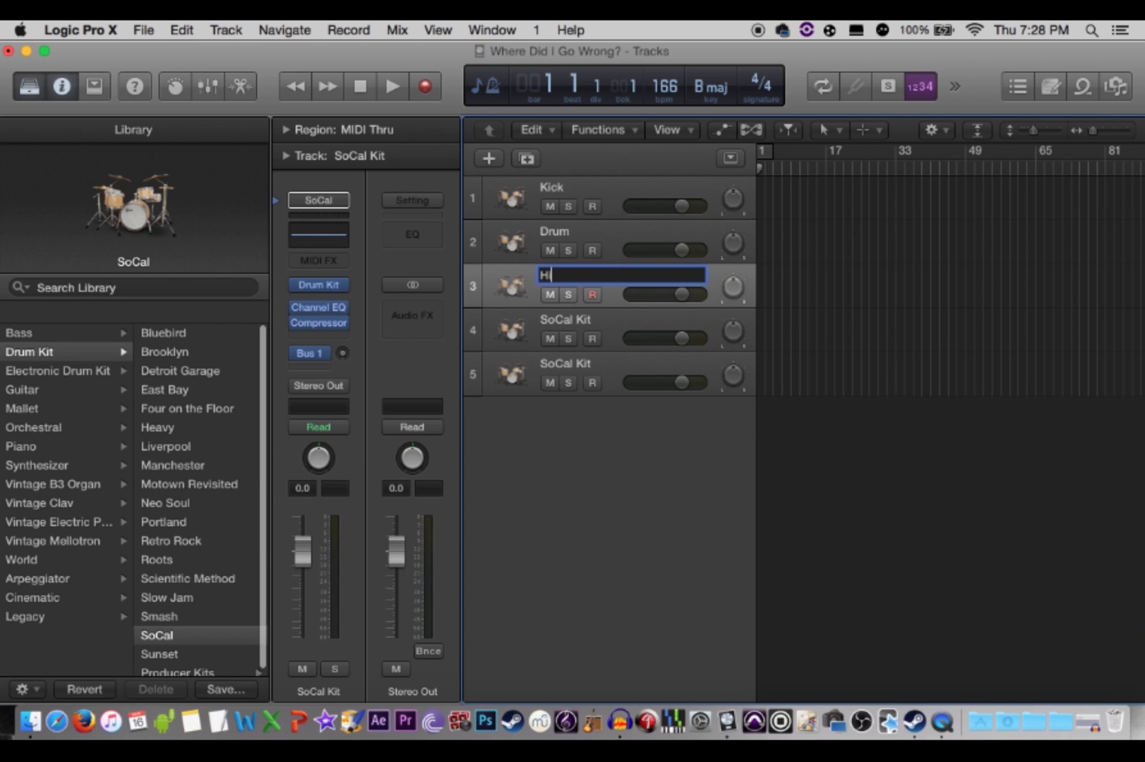
type("-Hat")
key("Return")
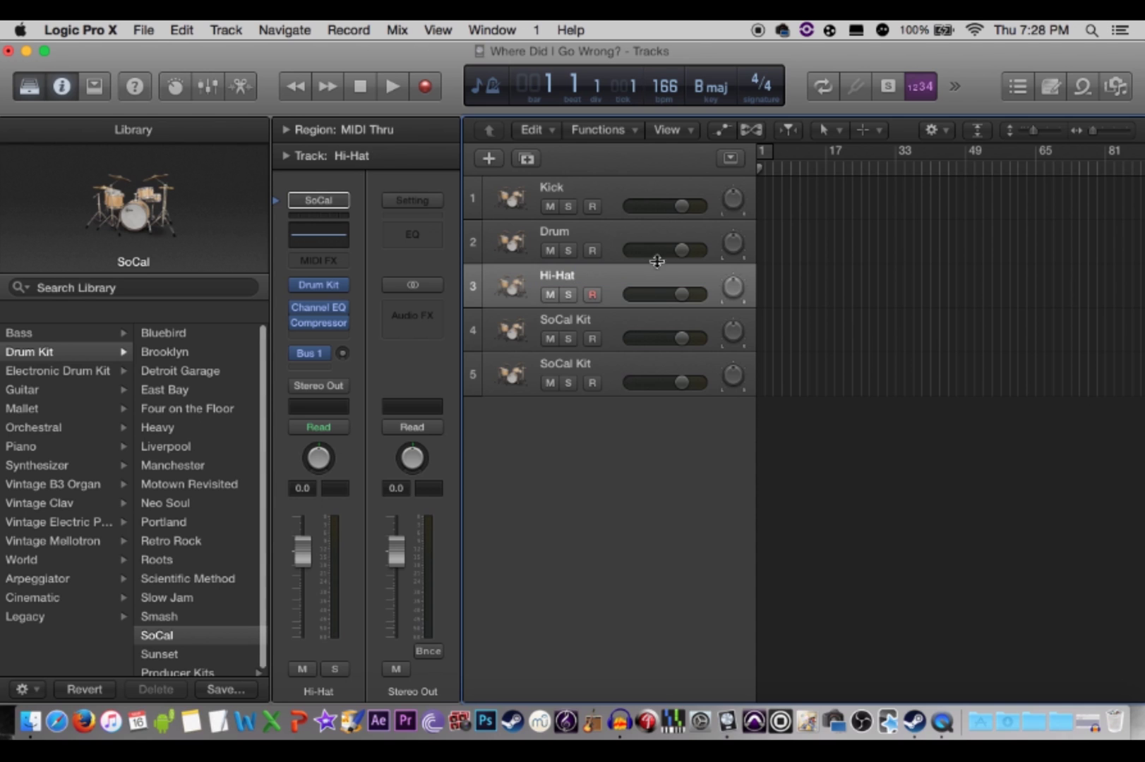
double_click(578, 319)
type("Crash")
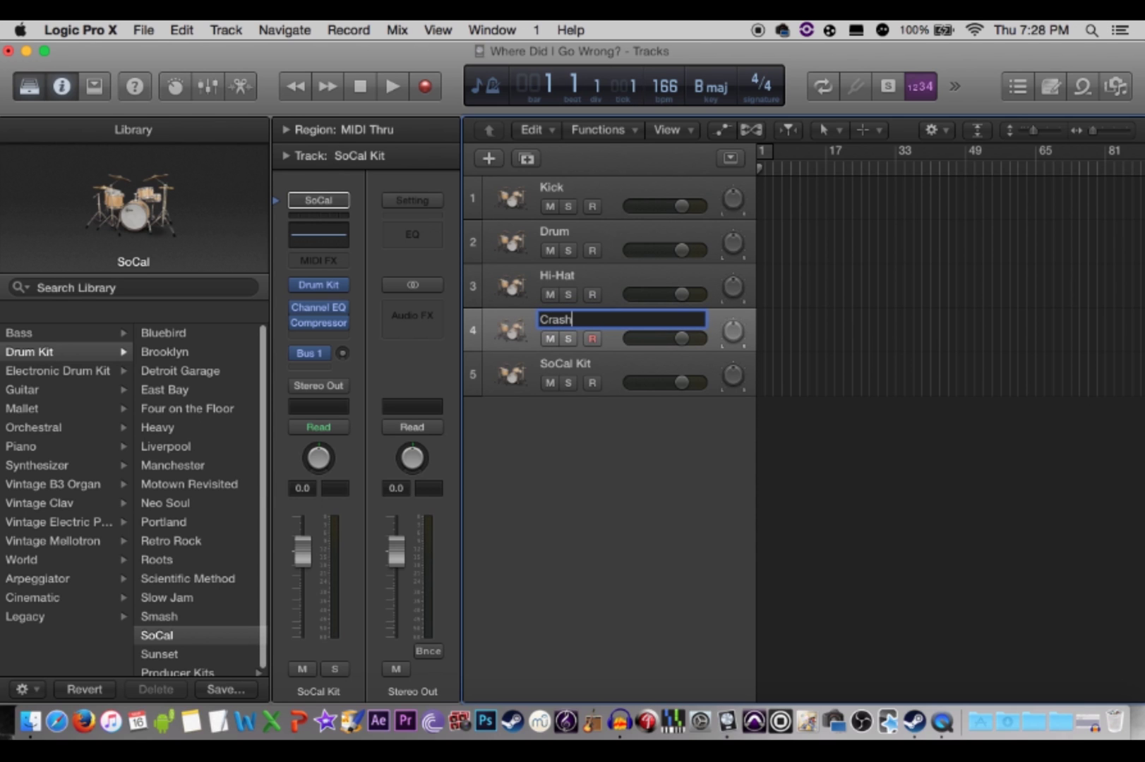
type(" 1")
key("Return")
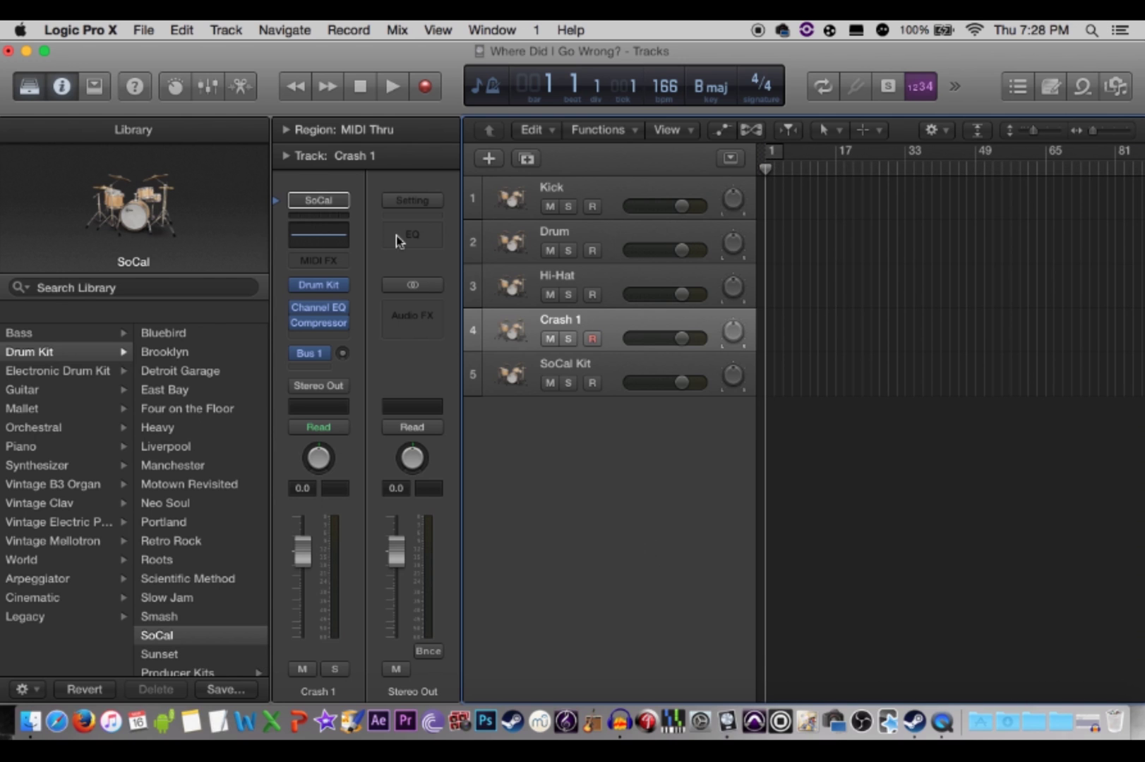
Step: Choose a count-in length for recording and start recording on the Kick track
left_click(503, 205)
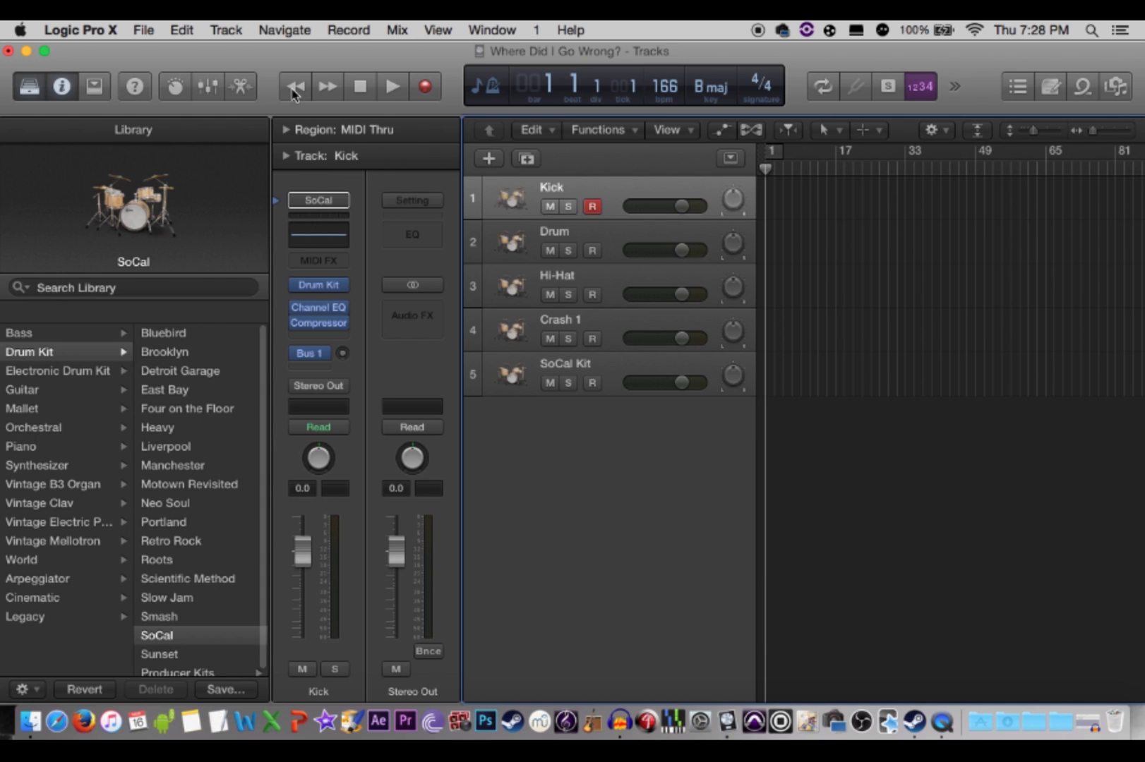
left_click(337, 28)
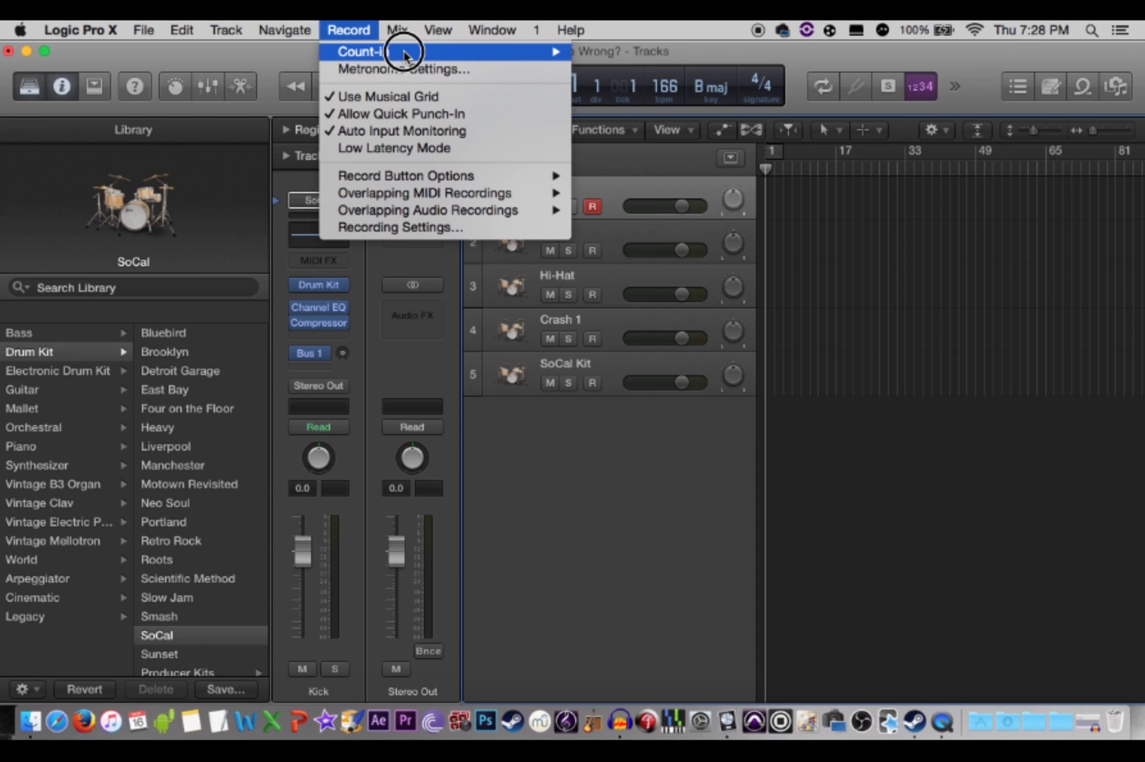
mouse_move(401, 50)
left_click(637, 94)
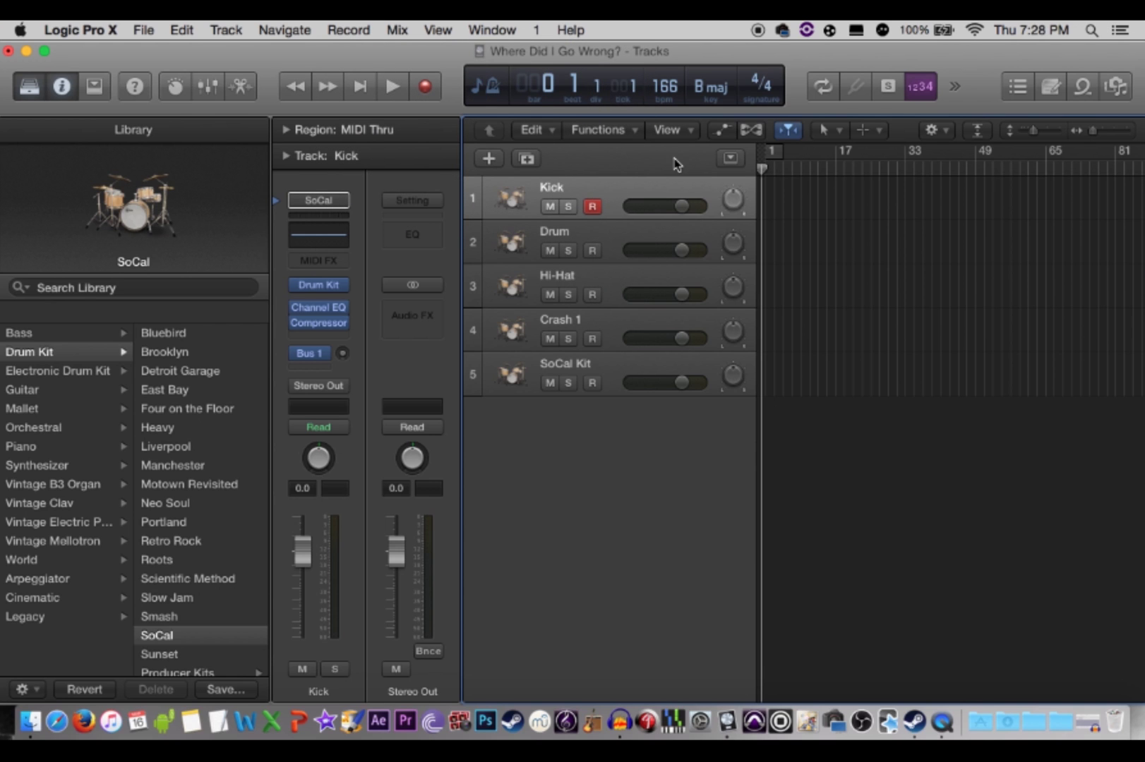
key("r")
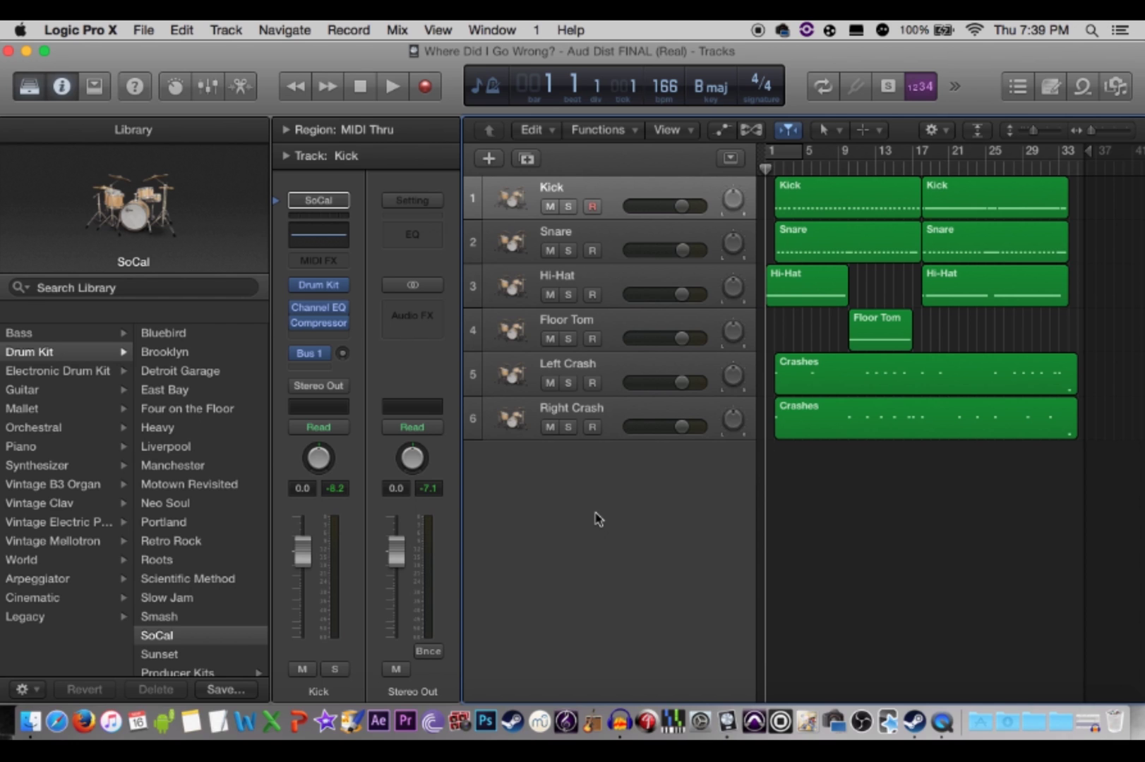
Step: Play back the drum arrangement to hear it, then return the playhead to bar 1
key("space")
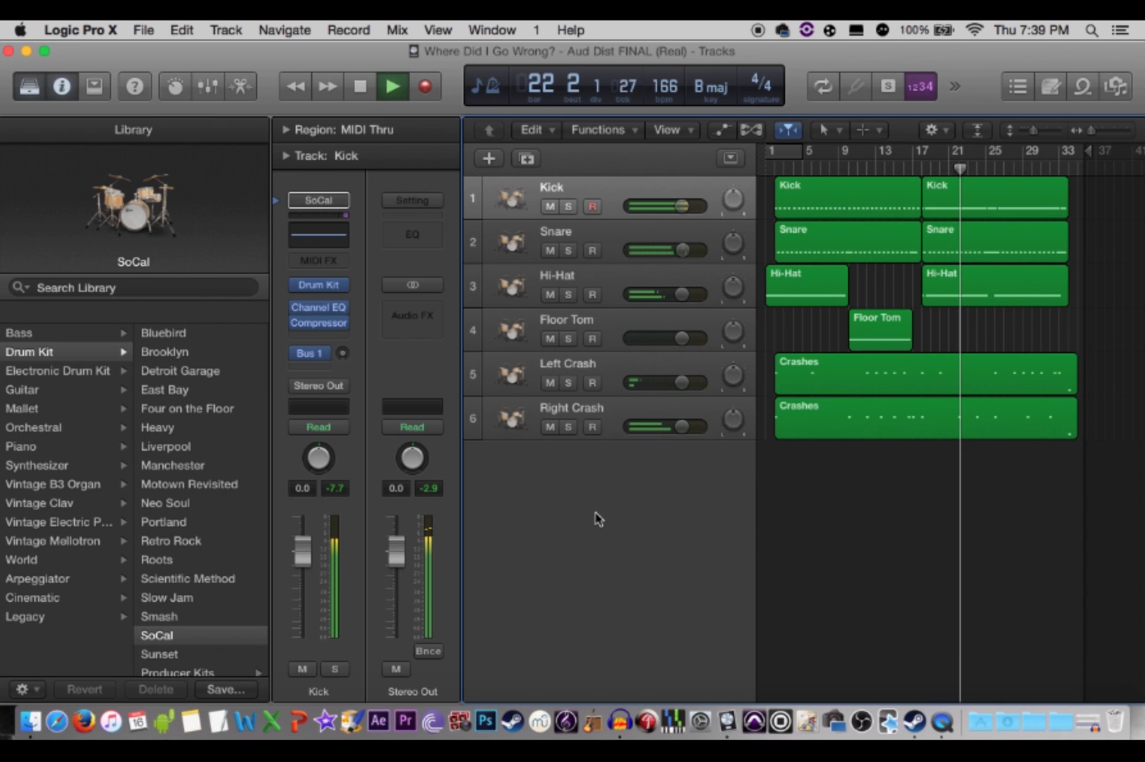
key("space")
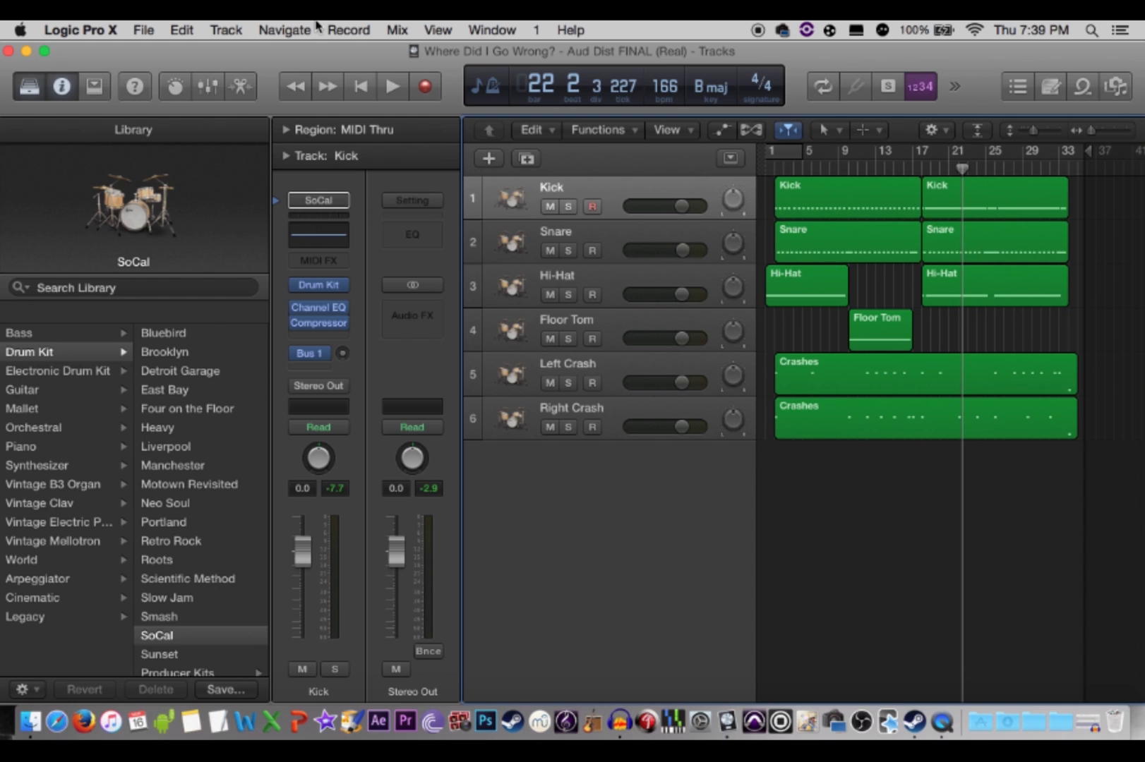
left_click(363, 85)
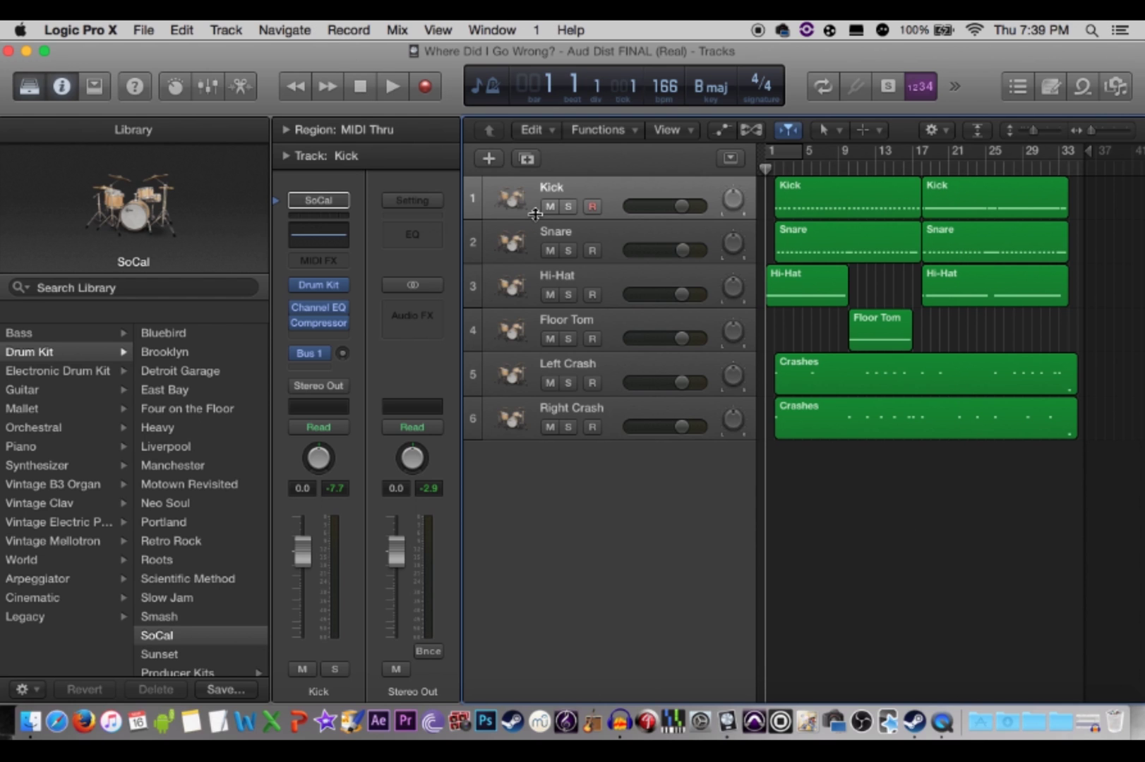
Step: Add one Guitar or Bass track with No Input, Output 1 + 2 and the default patch loaded
left_click(239, 28)
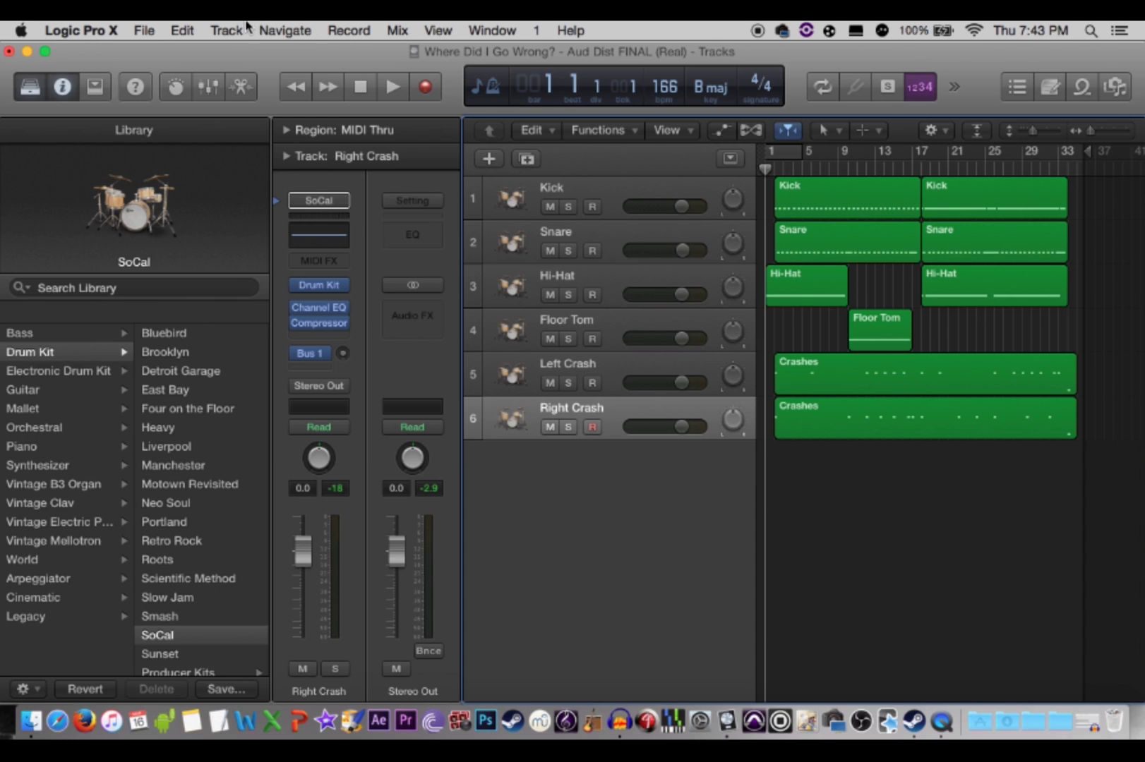
left_click(236, 29)
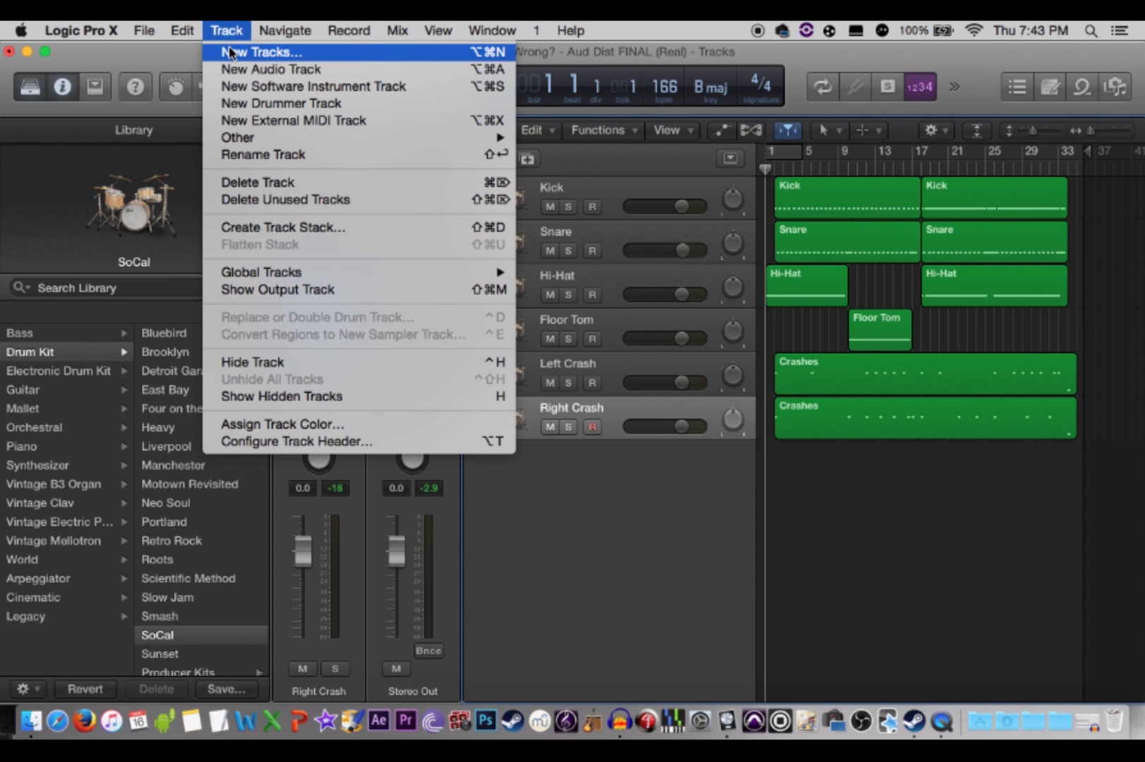
left_click(230, 51)
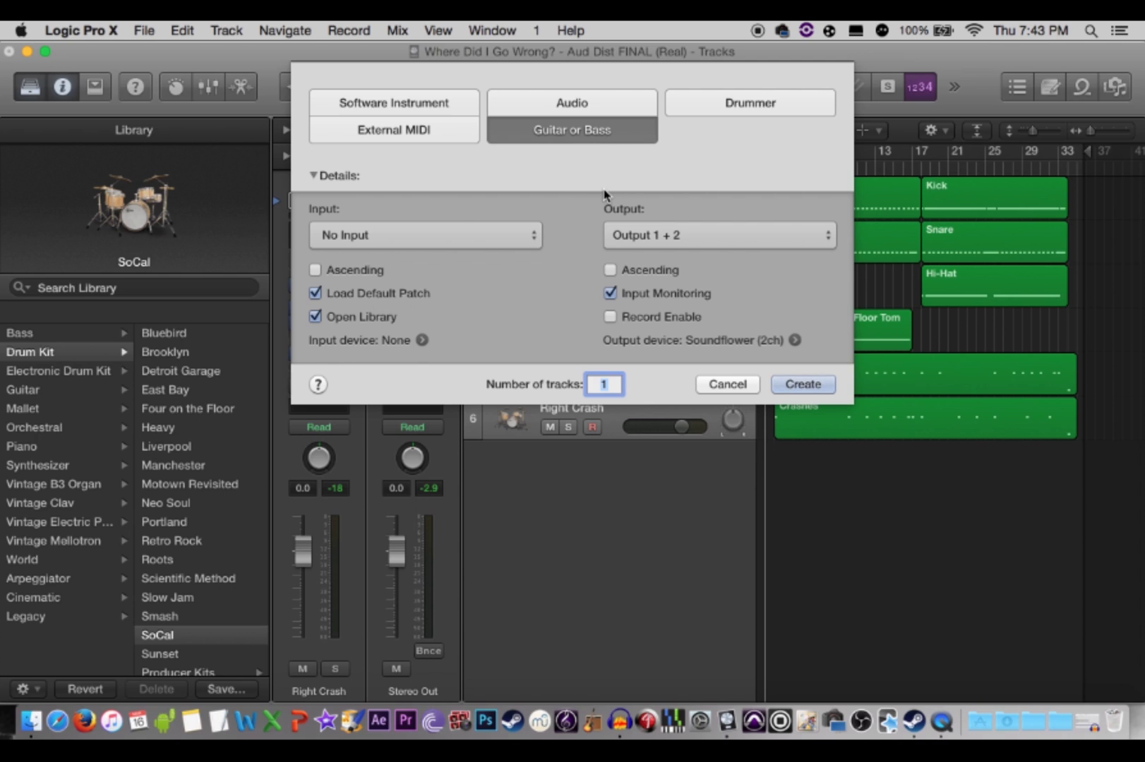
left_click(465, 235)
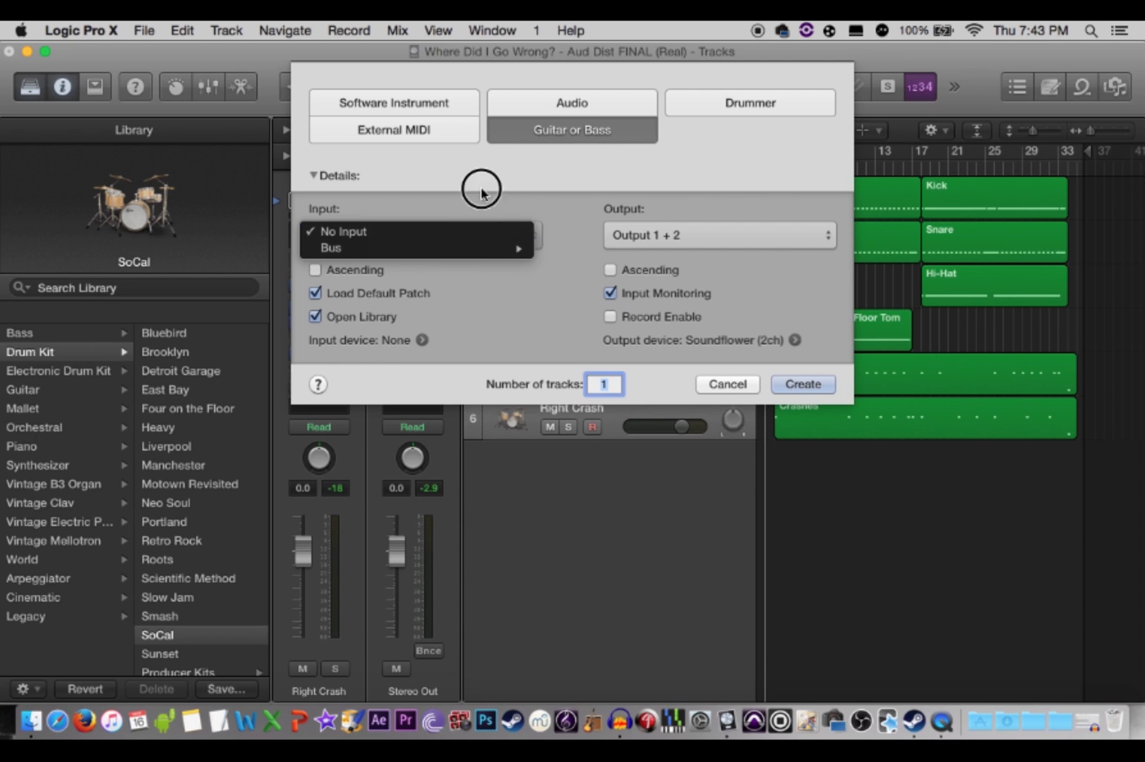
left_click(473, 202)
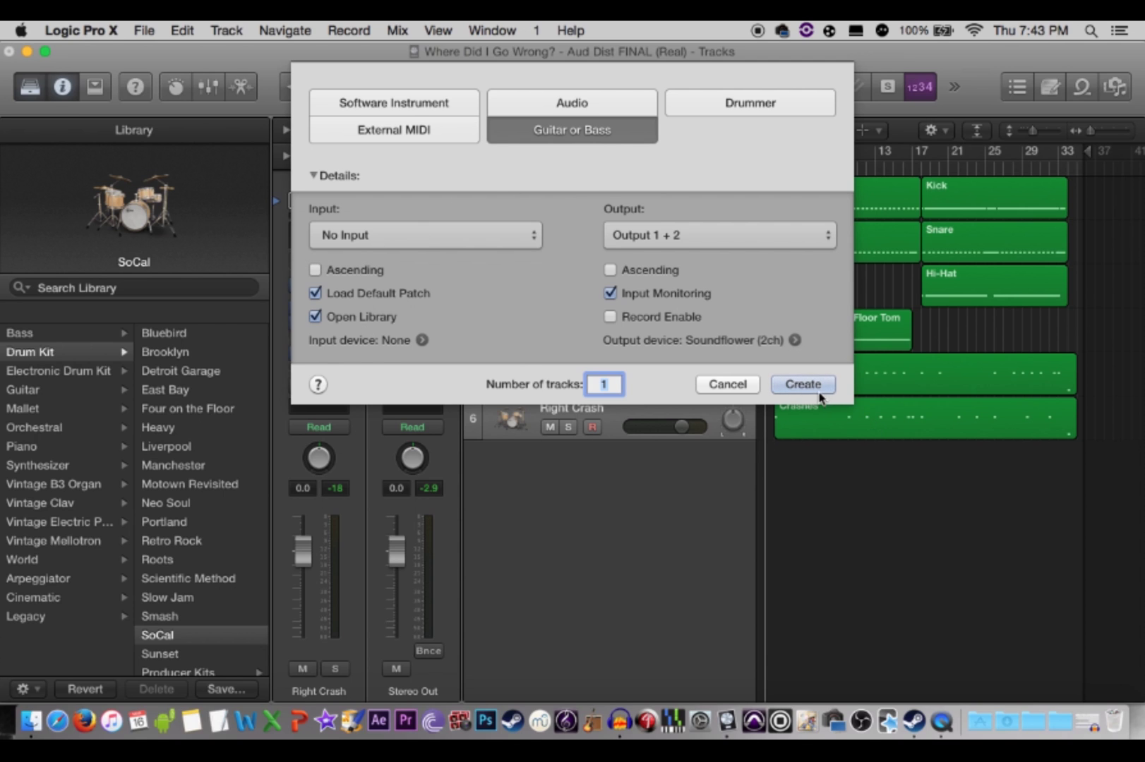
left_click(804, 384)
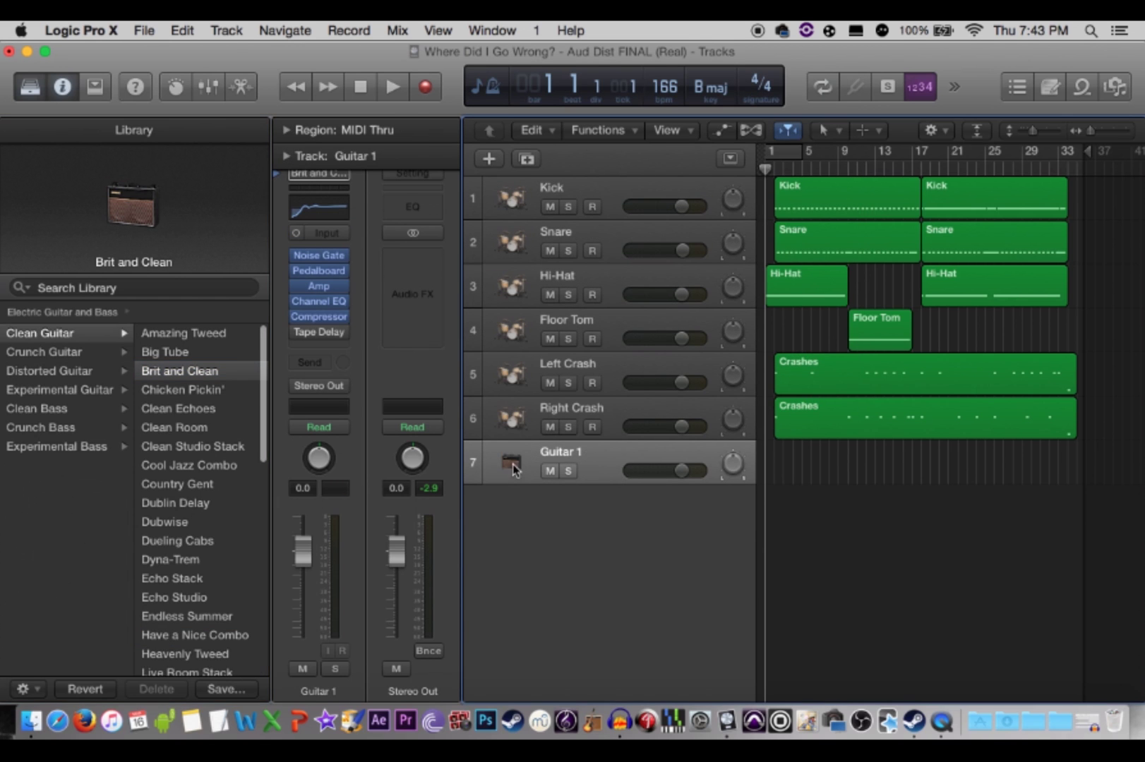
Step: Load the Old School Punk patch from the Crunch Guitar category onto the new guitar track
left_click(84, 348)
scroll(226, 498, "down", 10)
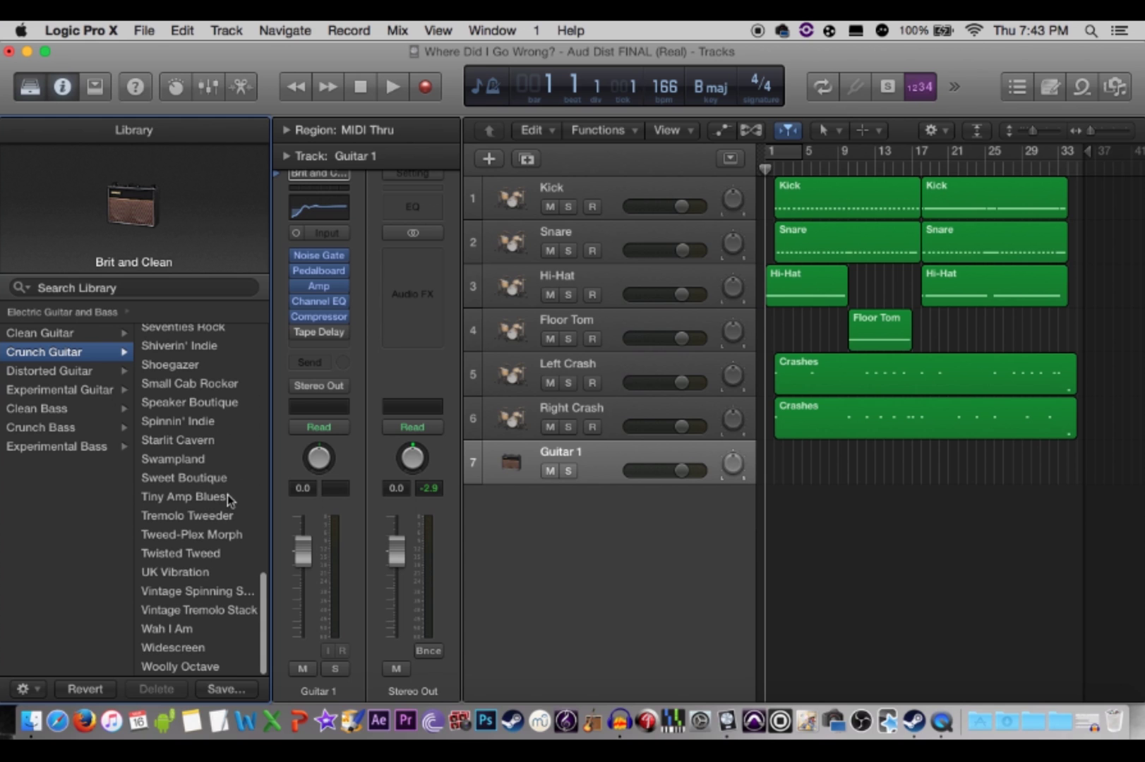
scroll(220, 492, "up", 5)
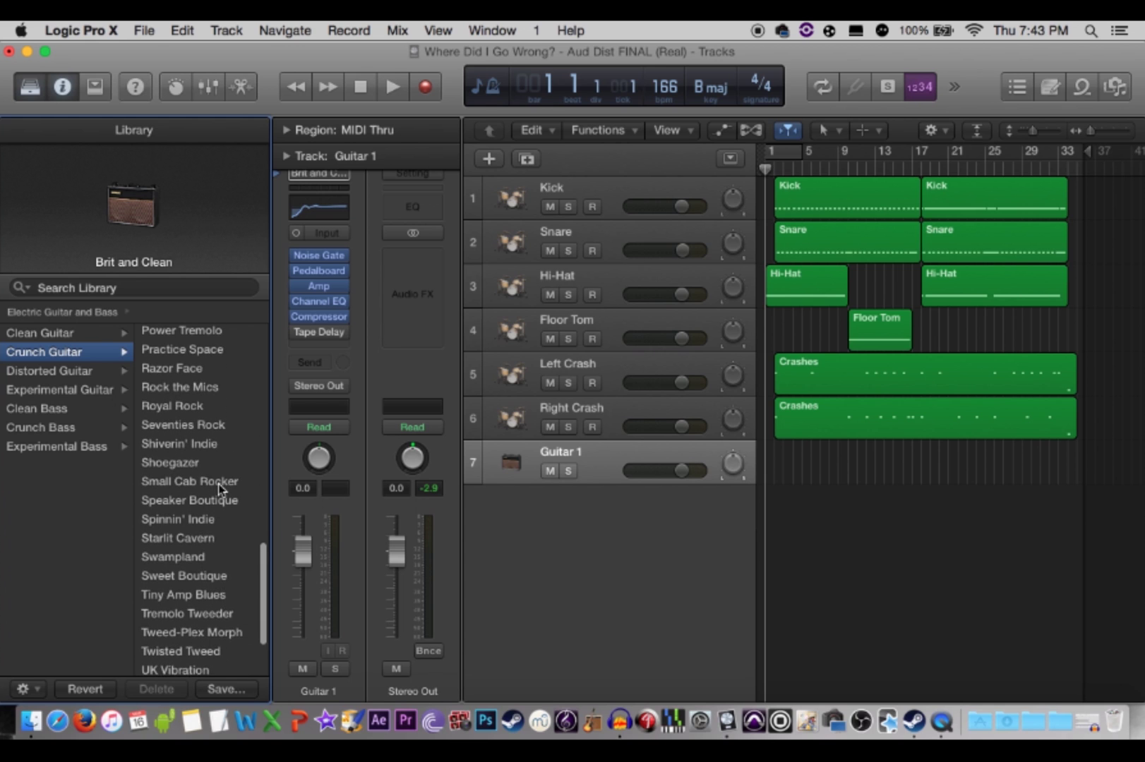
scroll(221, 489, "up", 5)
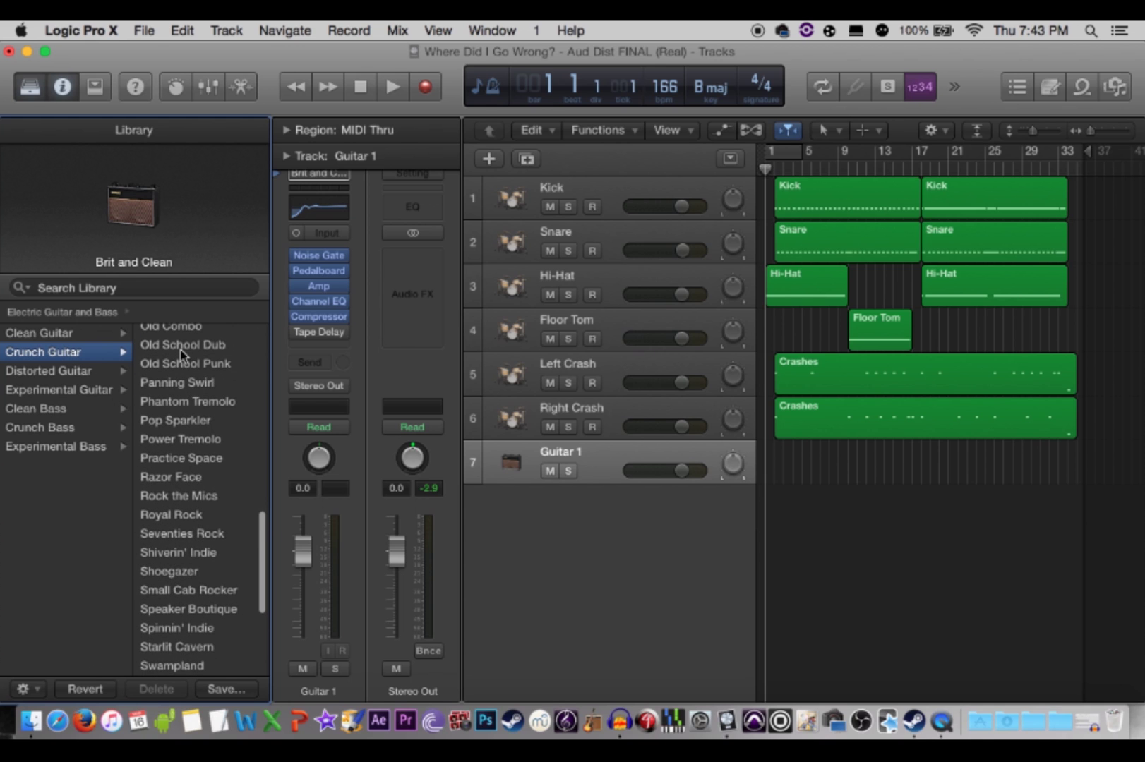
left_click(176, 365)
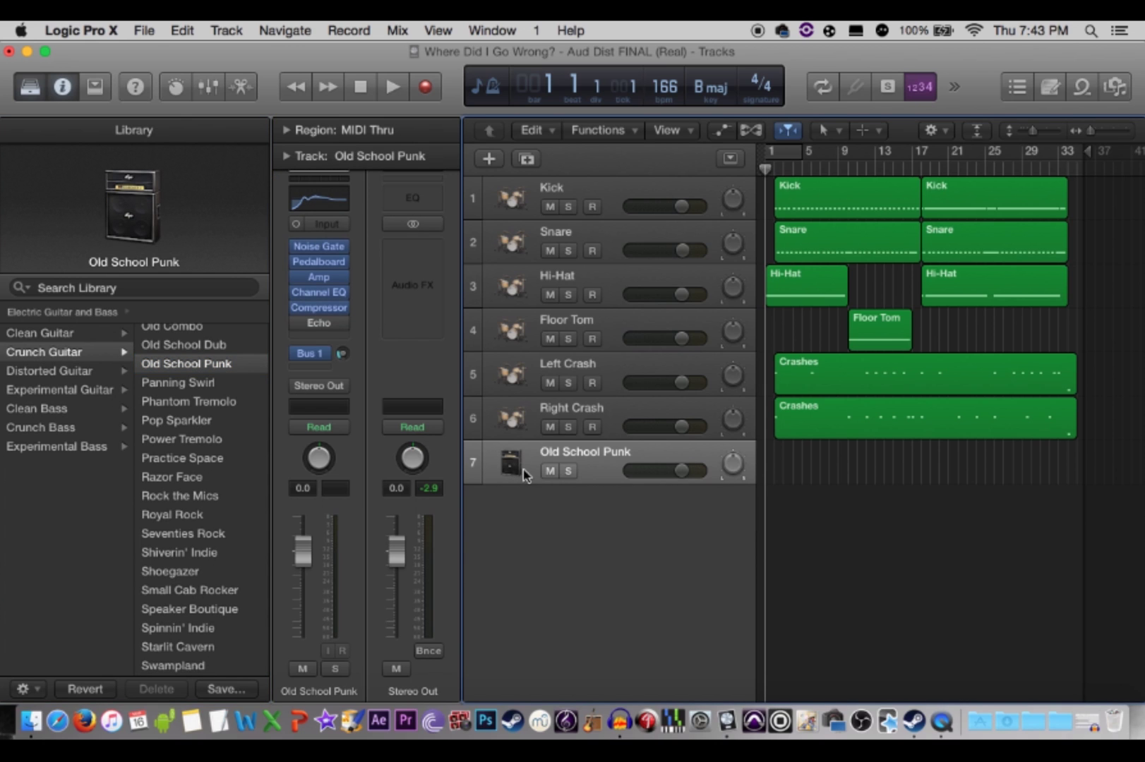
Step: Duplicate the Old School Punk track twice and rename track 7 as Rhytm L
key("super+d")
key("super+d")
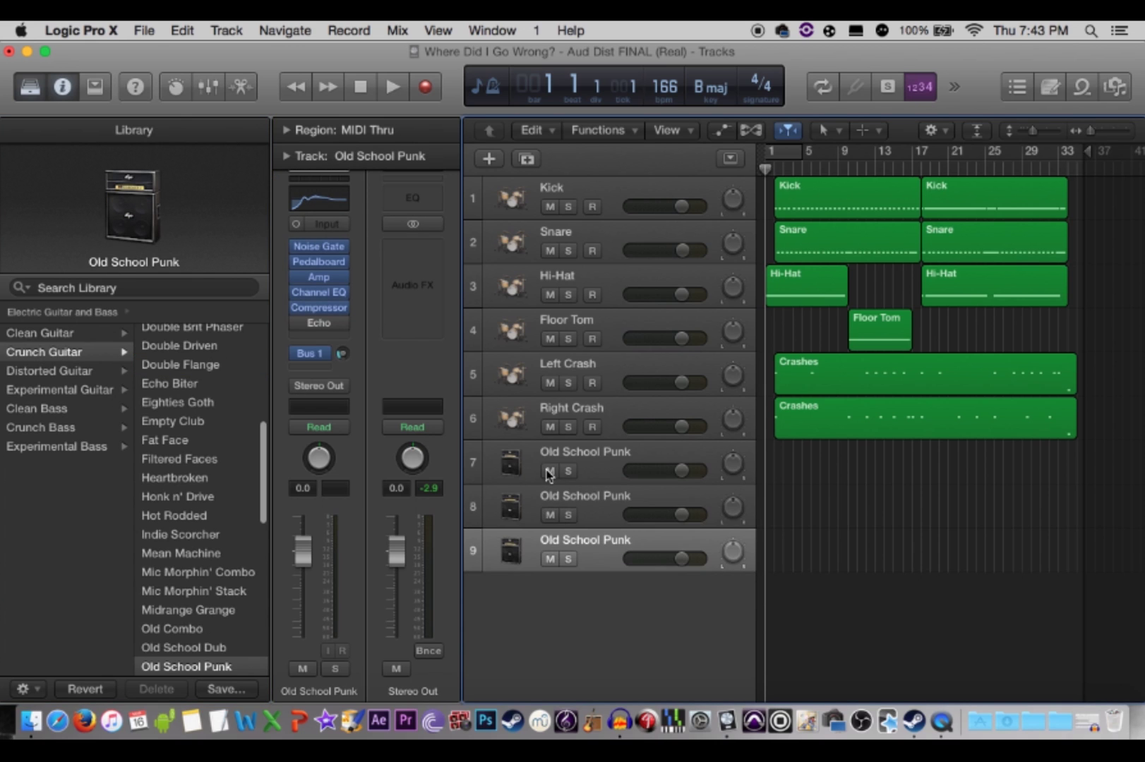
double_click(558, 459)
type("Rhytm L")
key("Return")
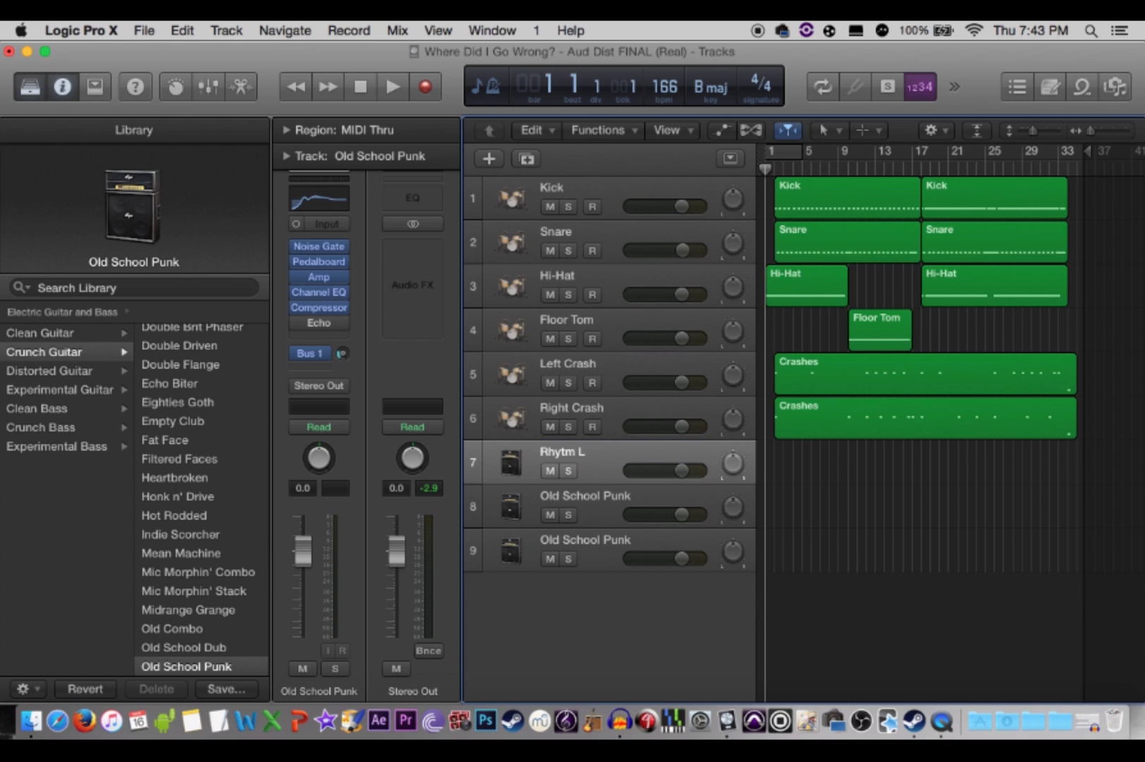
Step: Rename track 8 as Rhytm R and track 9 as Lead
double_click(557, 494)
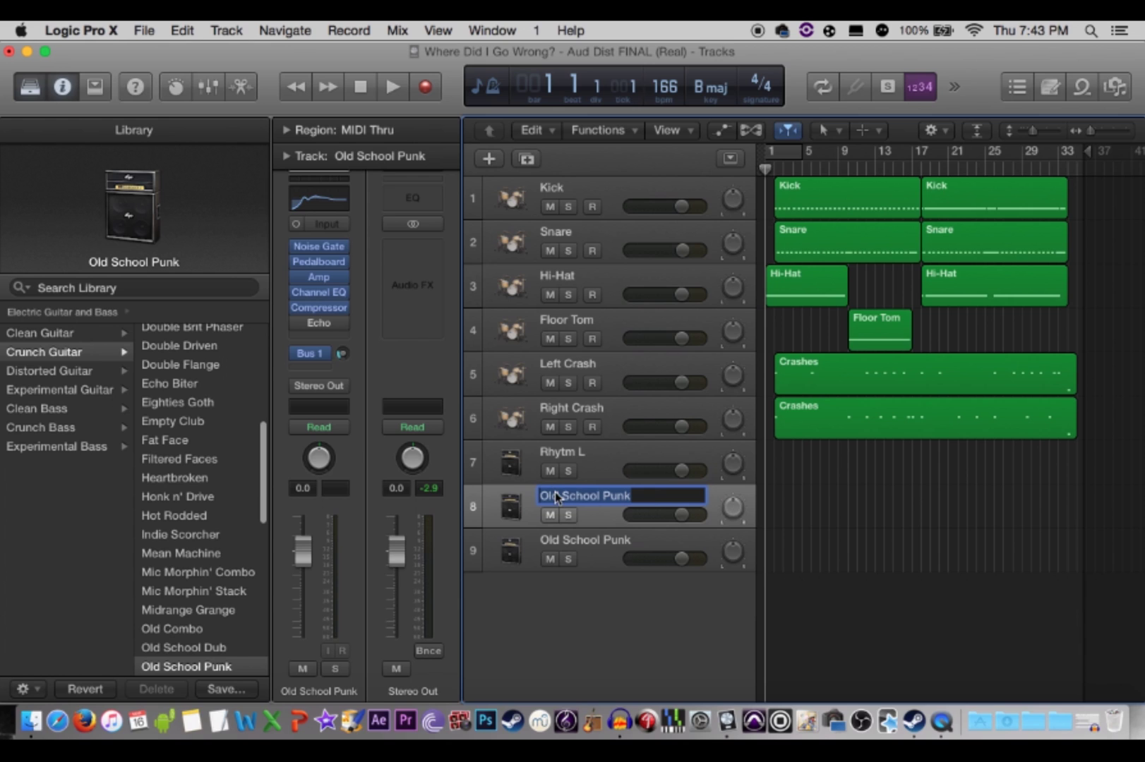
type("Rhytm")
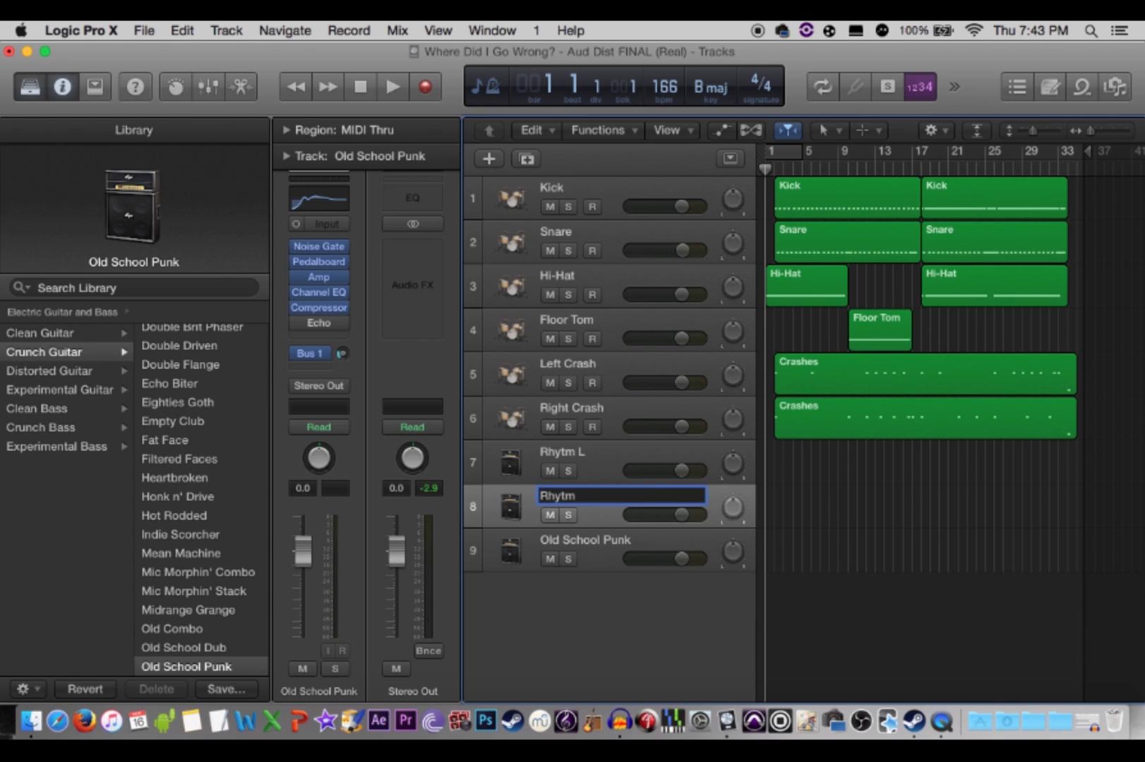
type(" R")
key("Return")
left_click(523, 465)
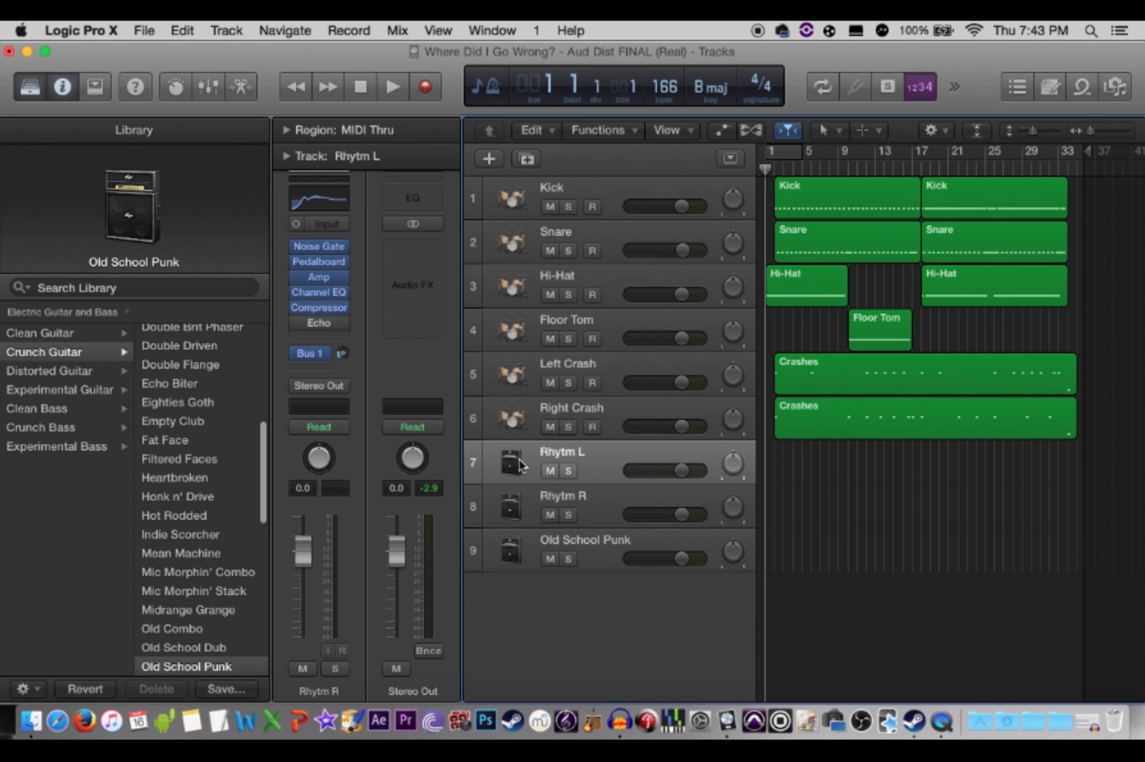
left_click(523, 499)
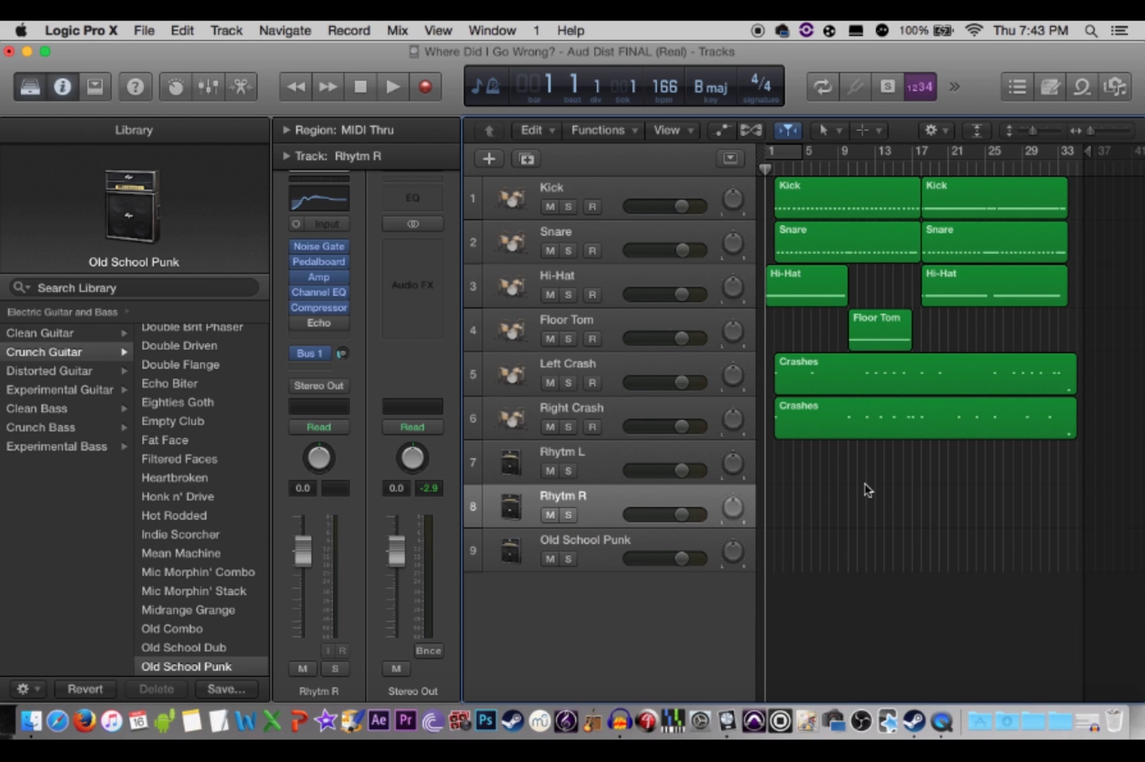
double_click(618, 540)
type("Lead")
key("Return")
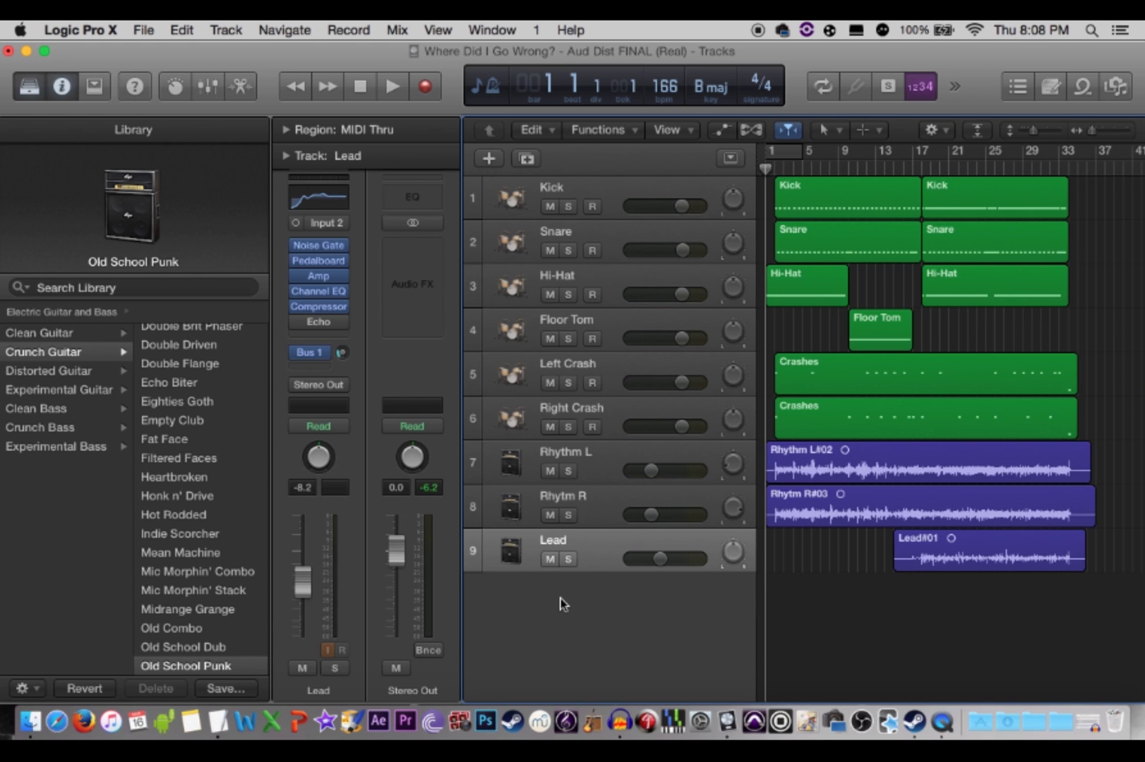
Step: Play back the song from bar 1 and check the verse and chorus guitar tabs in the TextEdit notes
key("space")
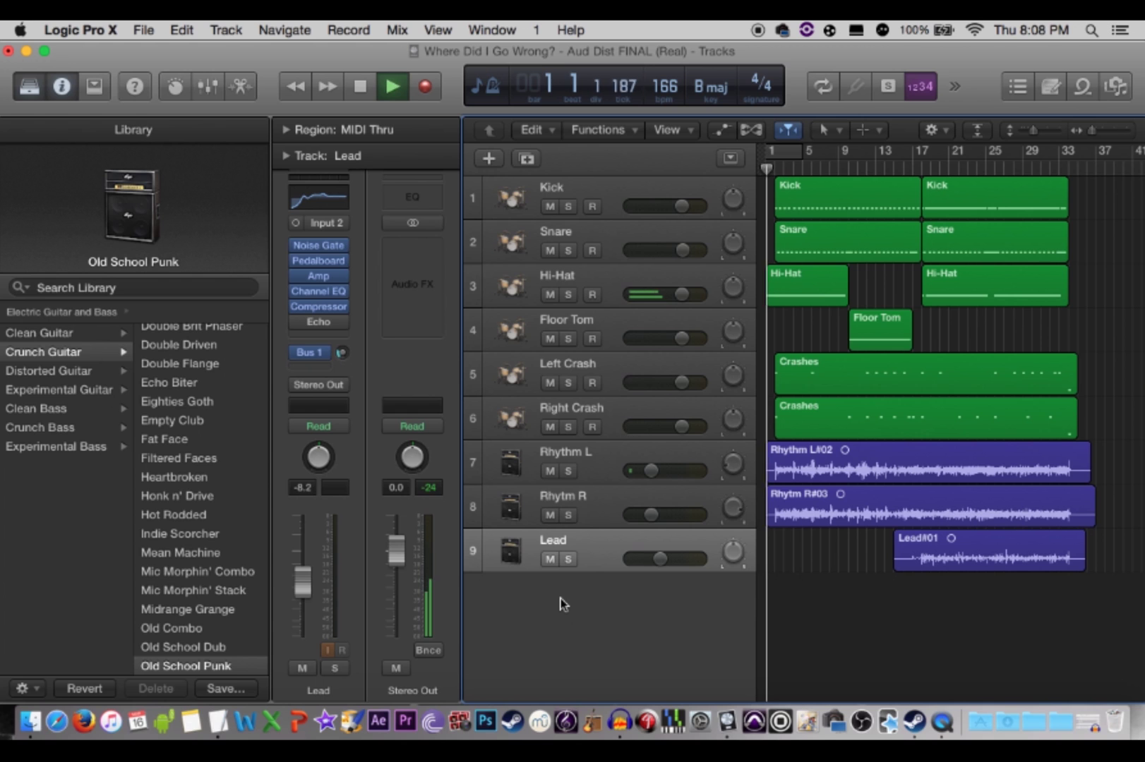
left_click(225, 731)
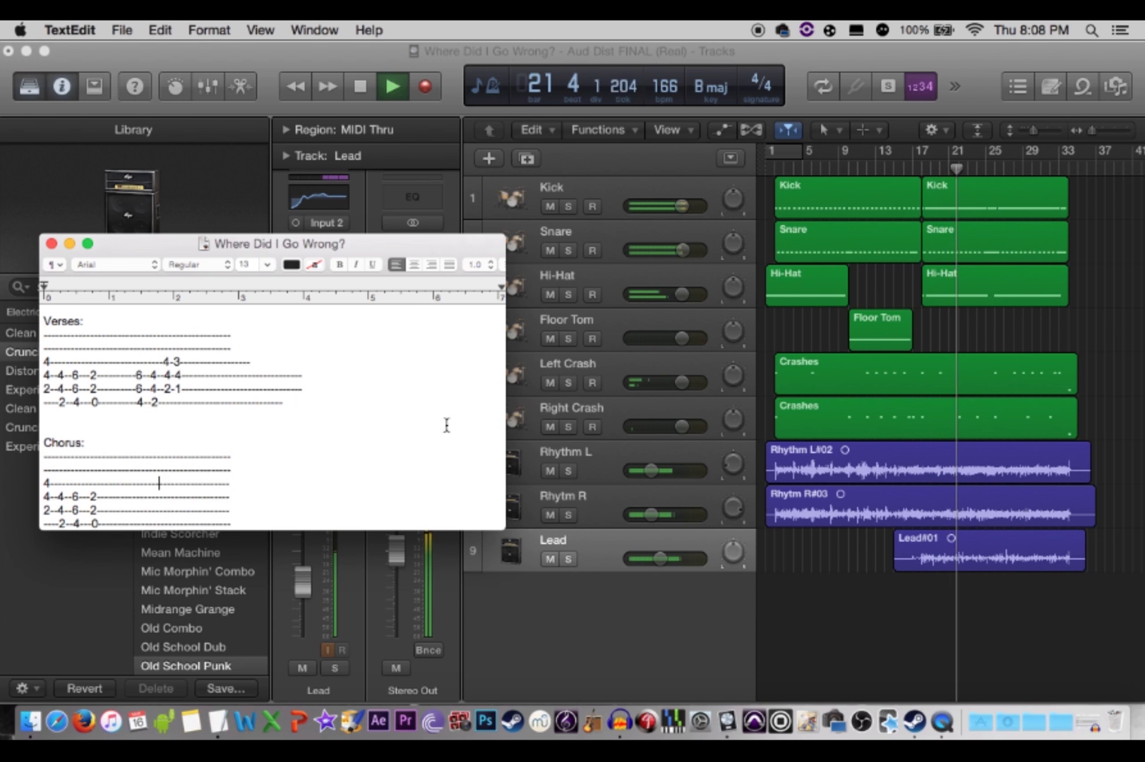
left_click(820, 619)
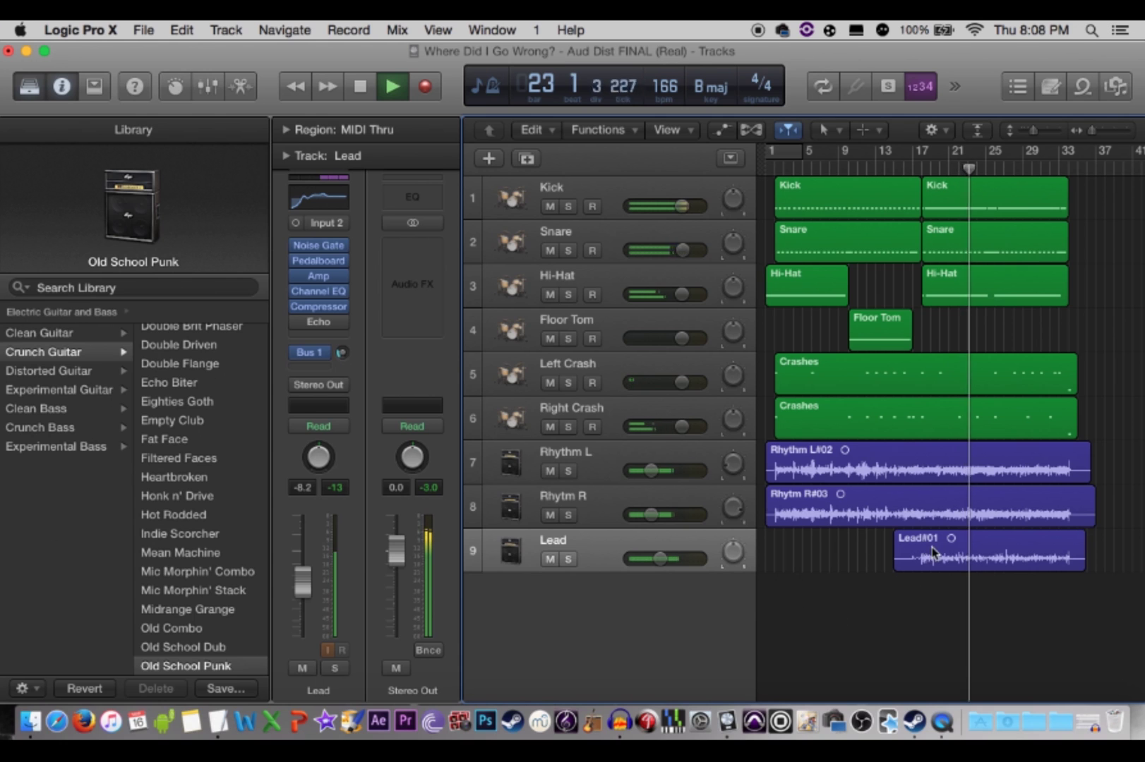
Step: Solo the Lead track briefly to hear it alone, unsolo it and stop playback
left_click(568, 559)
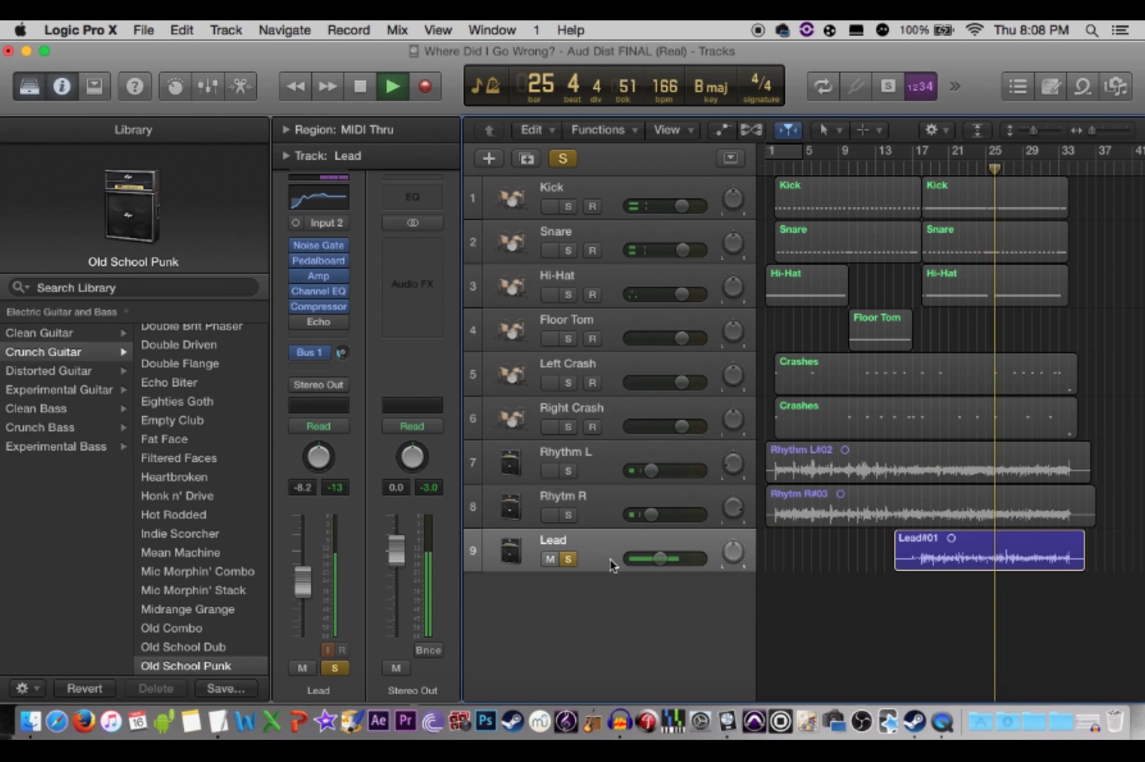
left_click(568, 558)
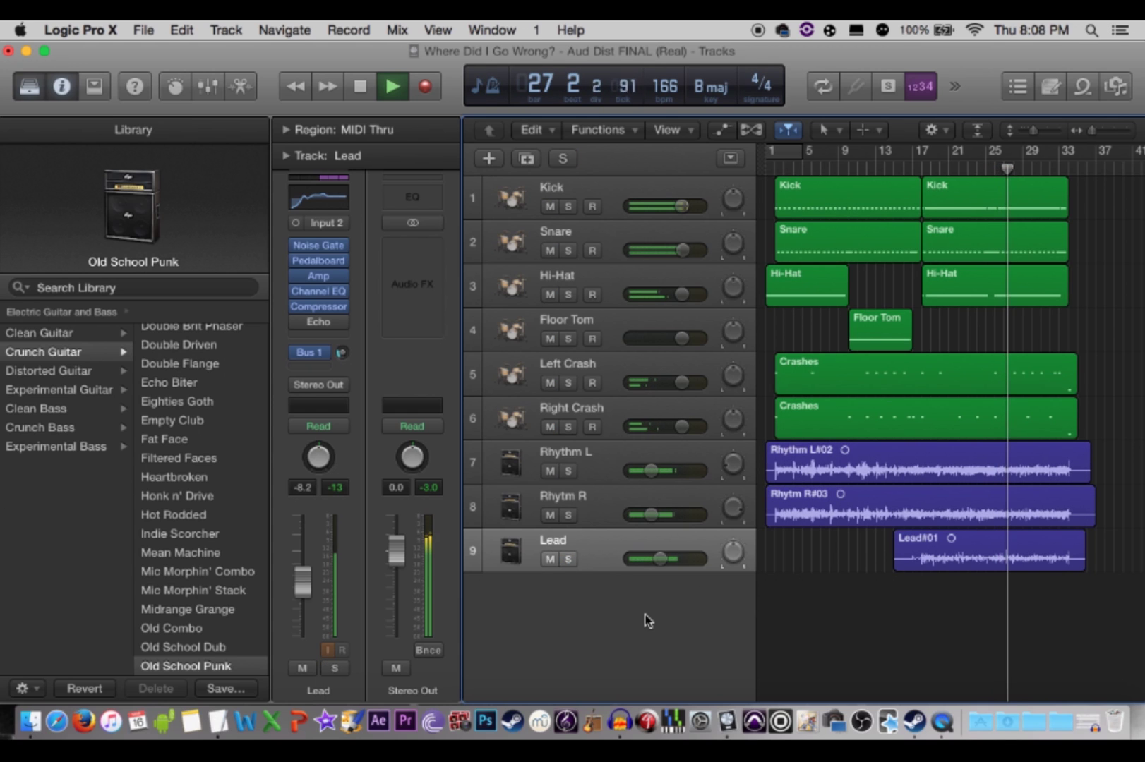
key("space")
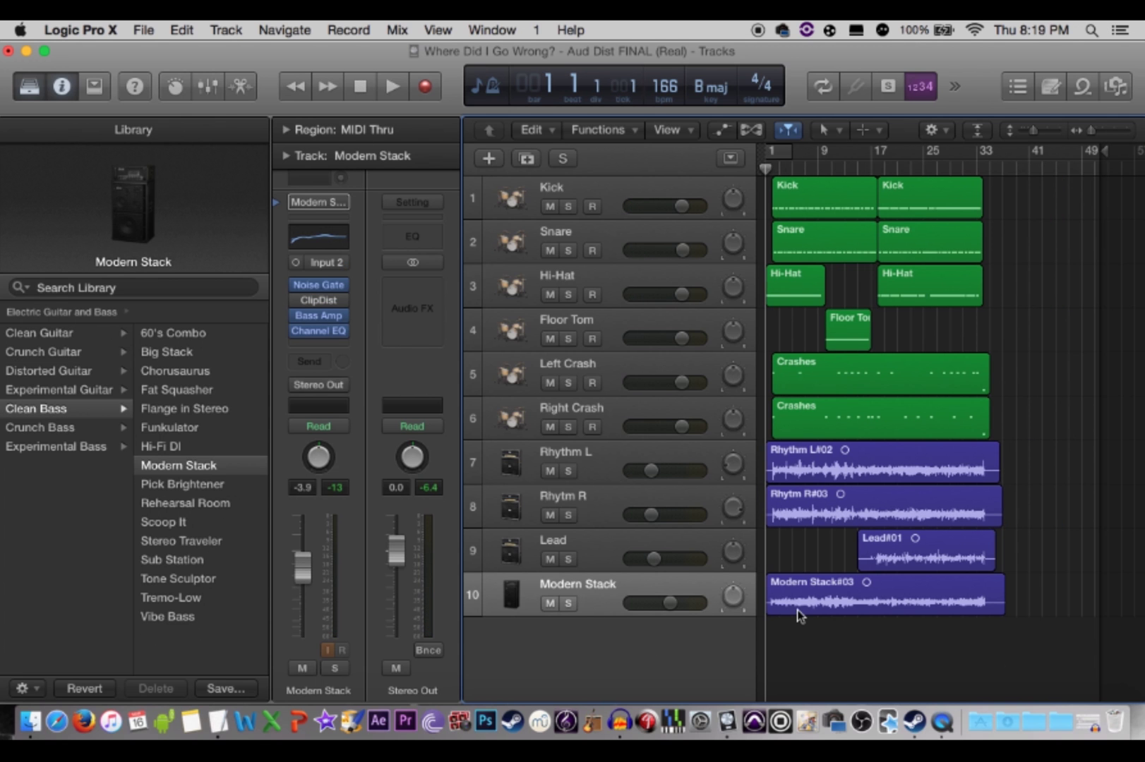
Step: Compare the patches and channel settings of the Modern Stack bass, Rhythm L guitar and Kick tracks
key("super+Right")
key("super+Right")
key("super+Left")
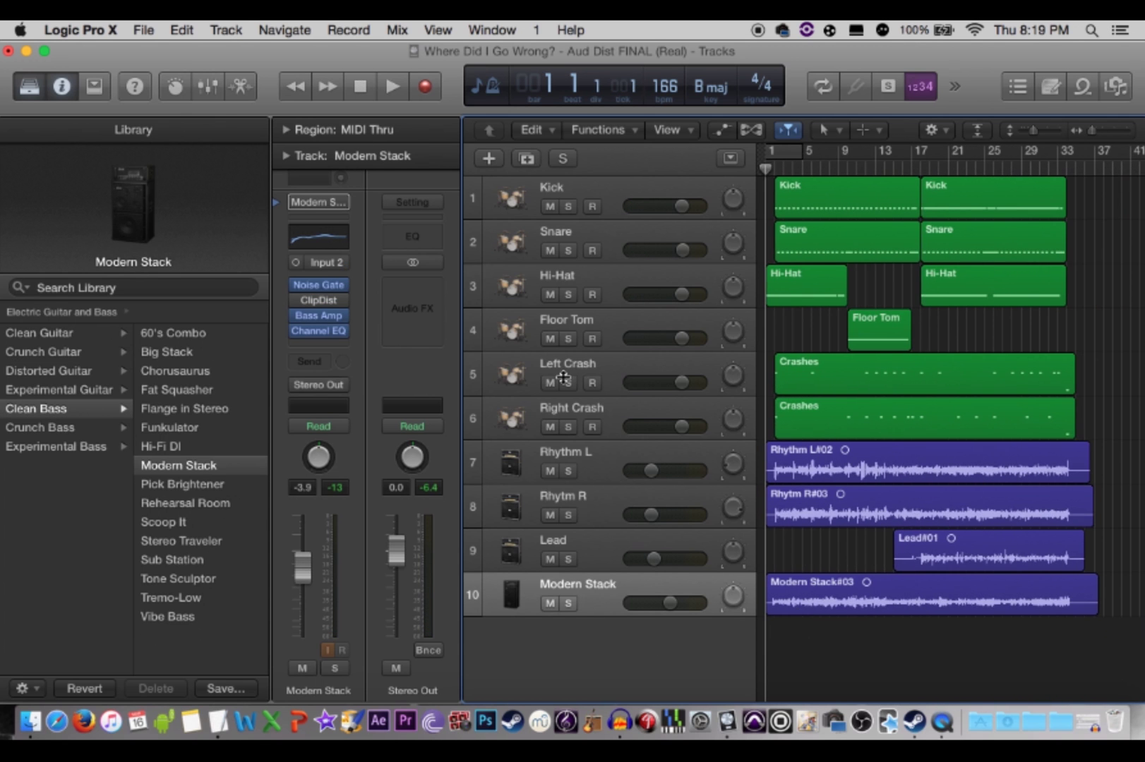
left_click(241, 26)
left_click(634, 525)
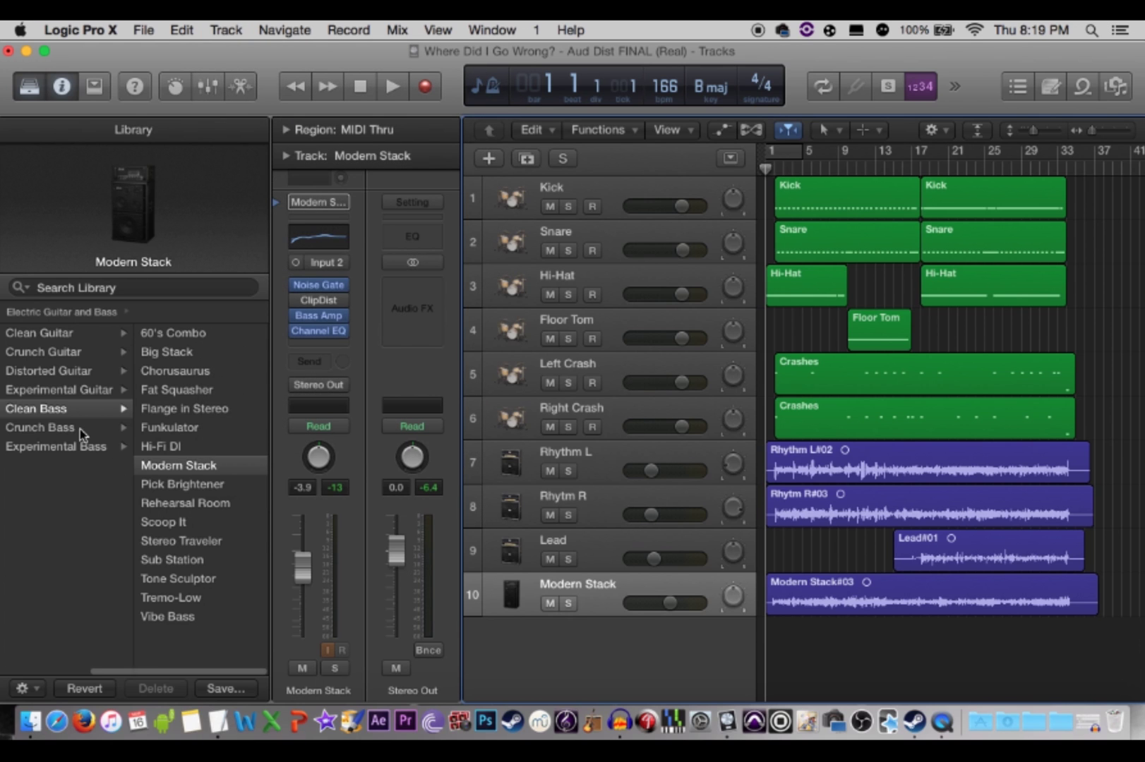
left_click(508, 596)
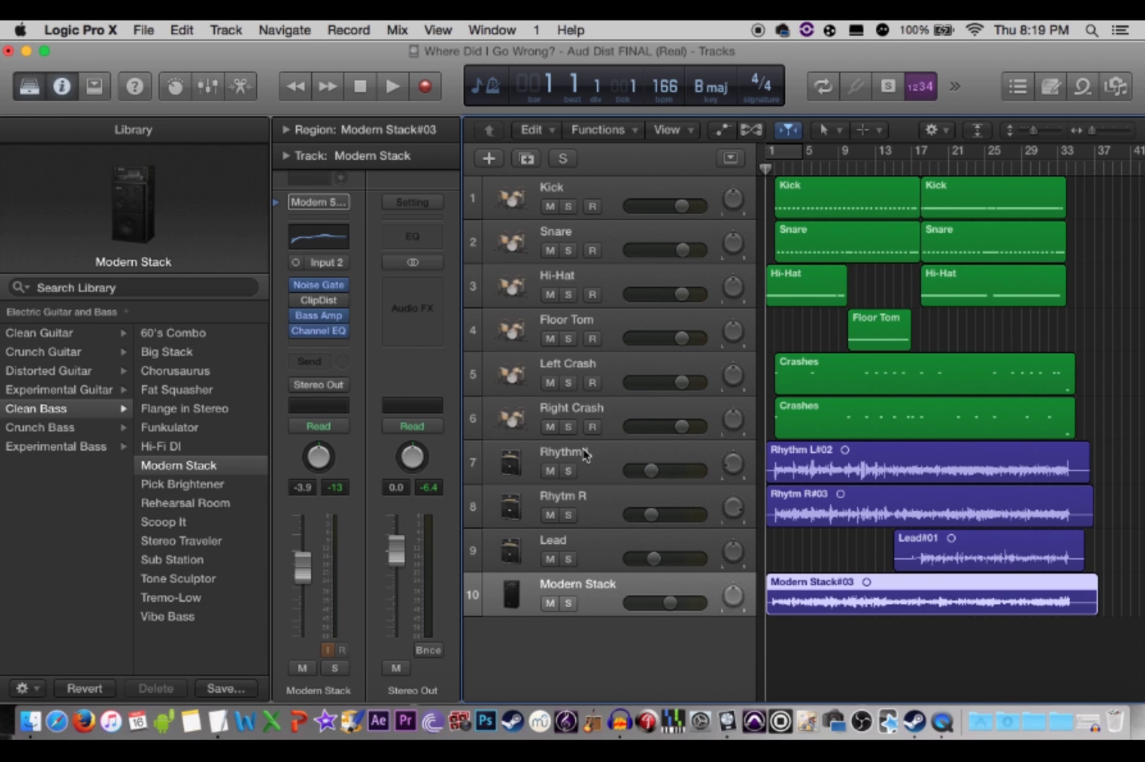
left_click(504, 477)
left_click(512, 592)
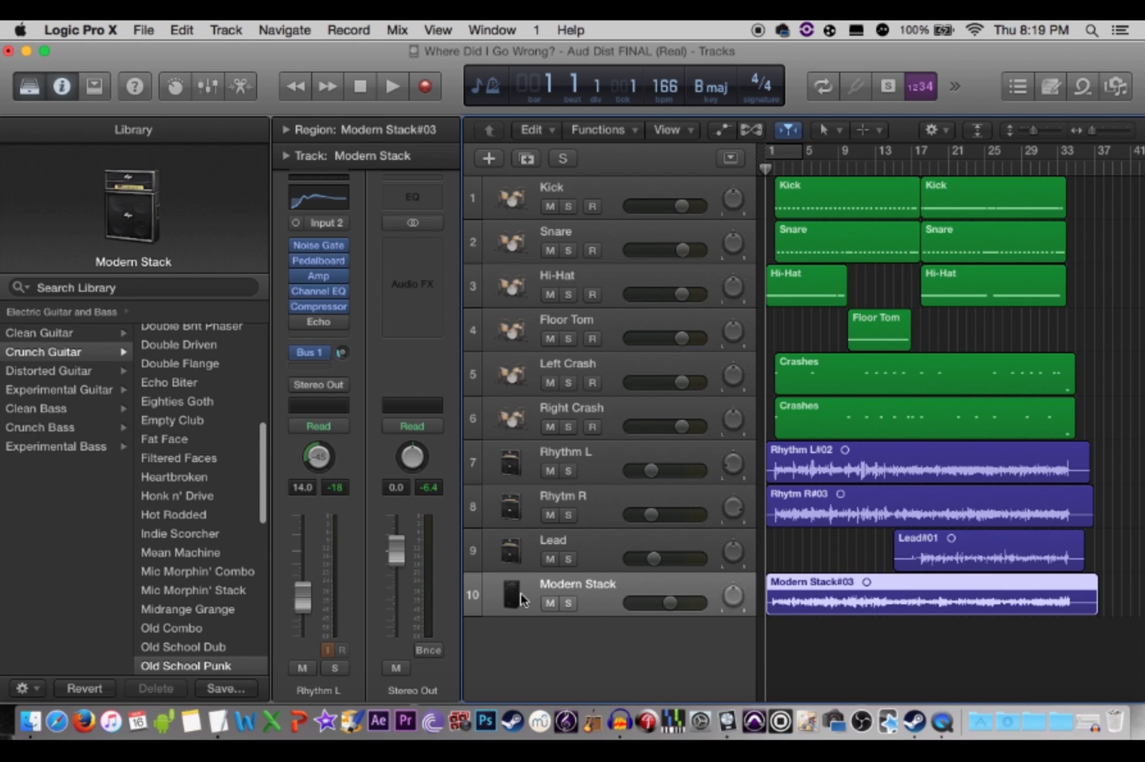
left_click(520, 198)
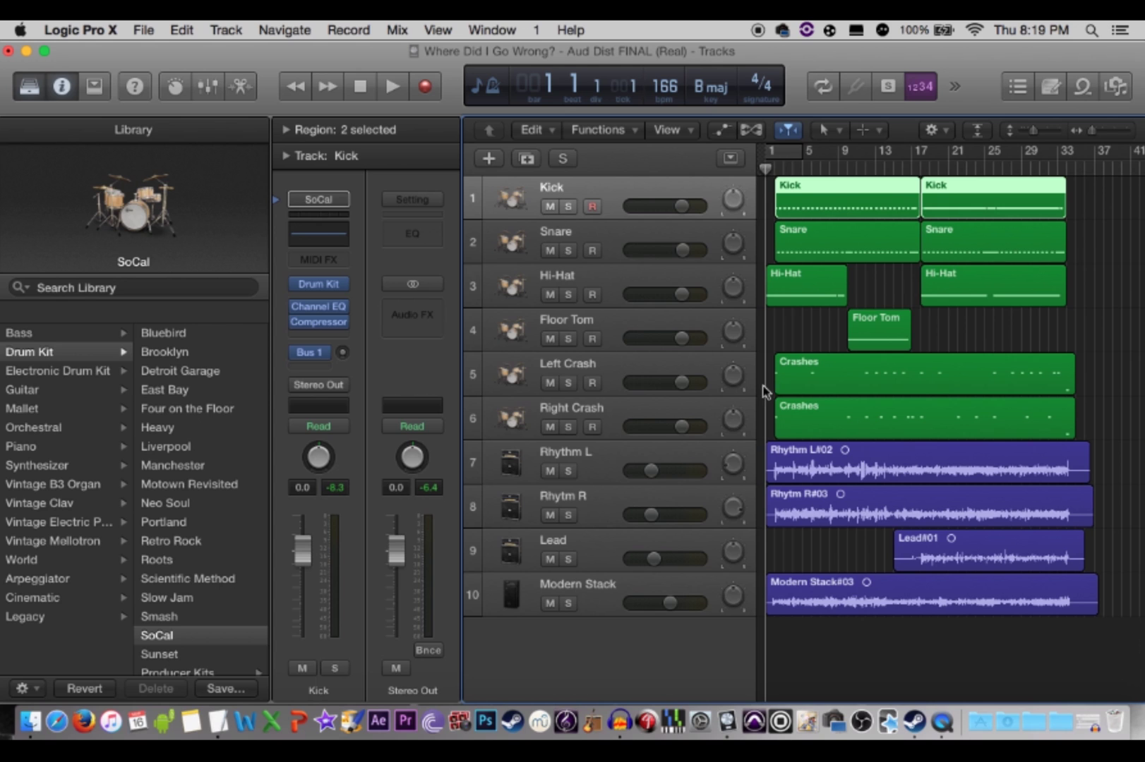
left_click(785, 332)
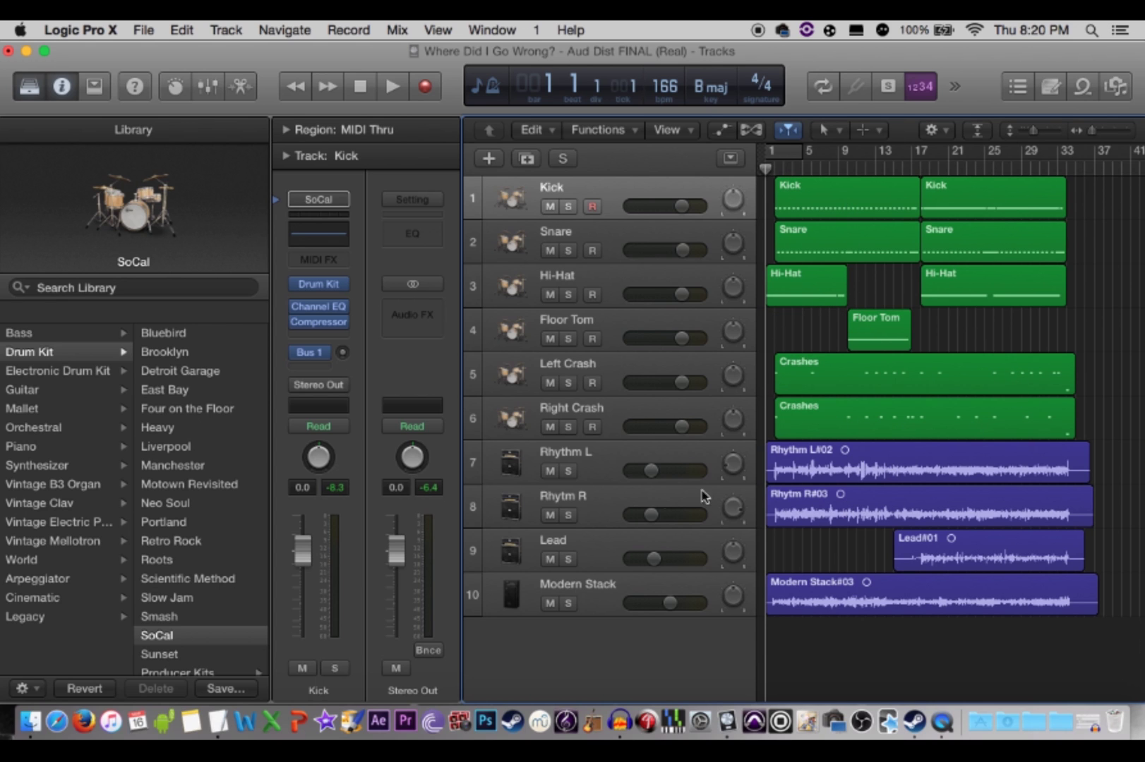
Step: Play the song from bar 1, soloing the Modern Stack bass track at times and checking the tabs in the TextEdit notes
key("space")
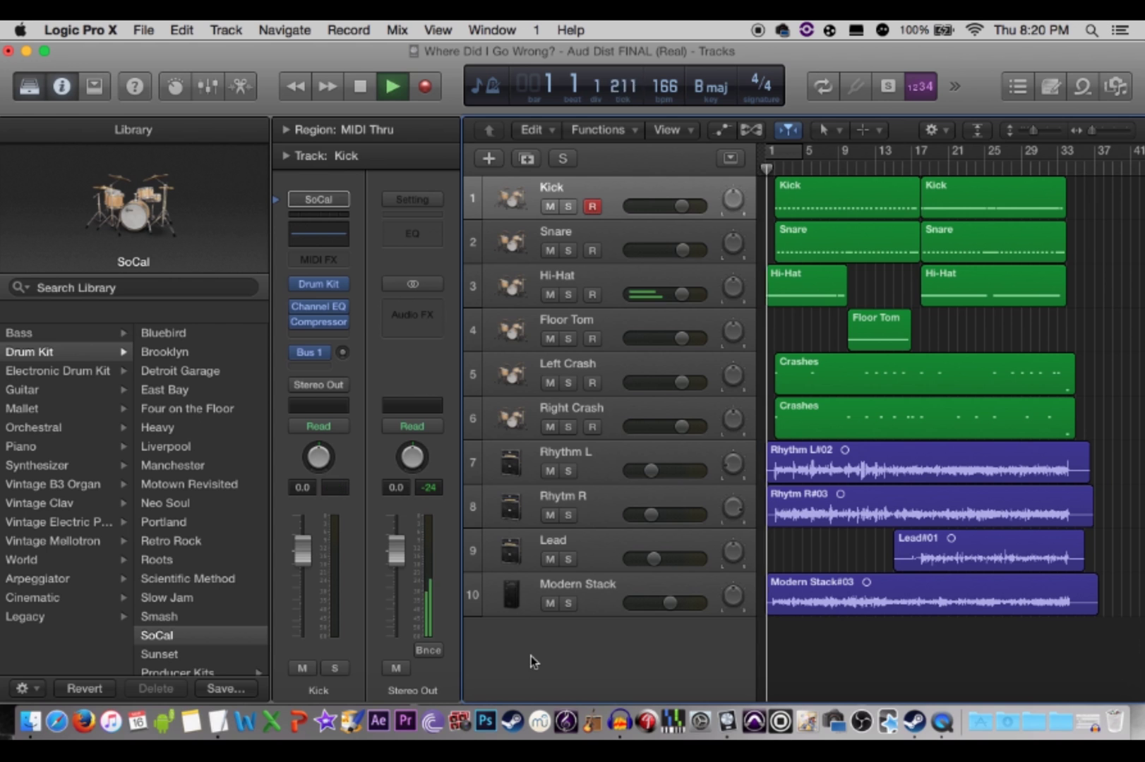
left_click(568, 603)
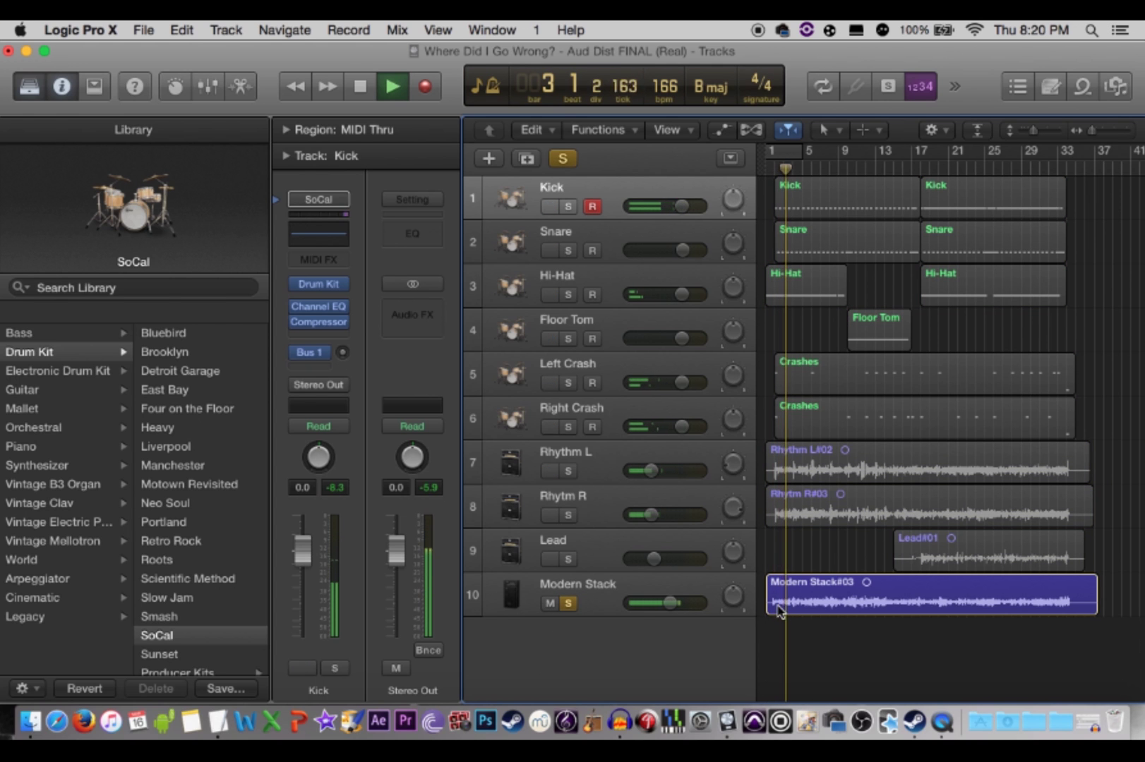
left_click(218, 720)
scroll(416, 494, "down", 5)
scroll(404, 468, "up", 4)
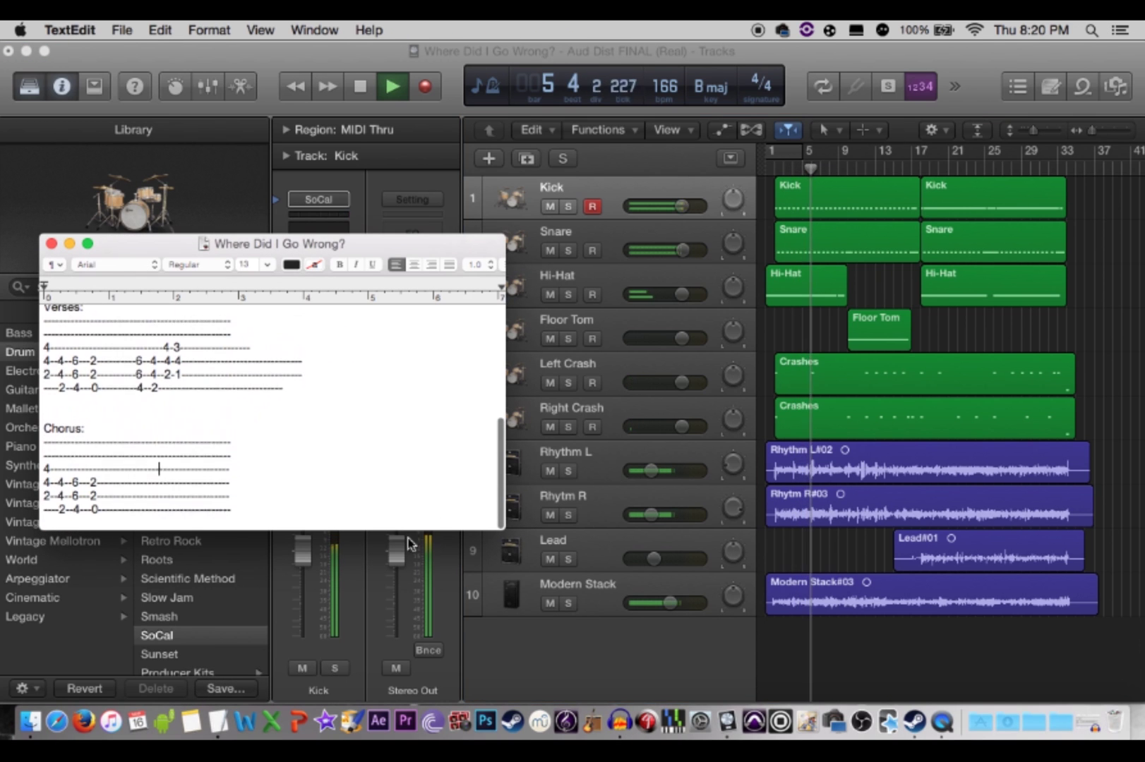
left_click(568, 603)
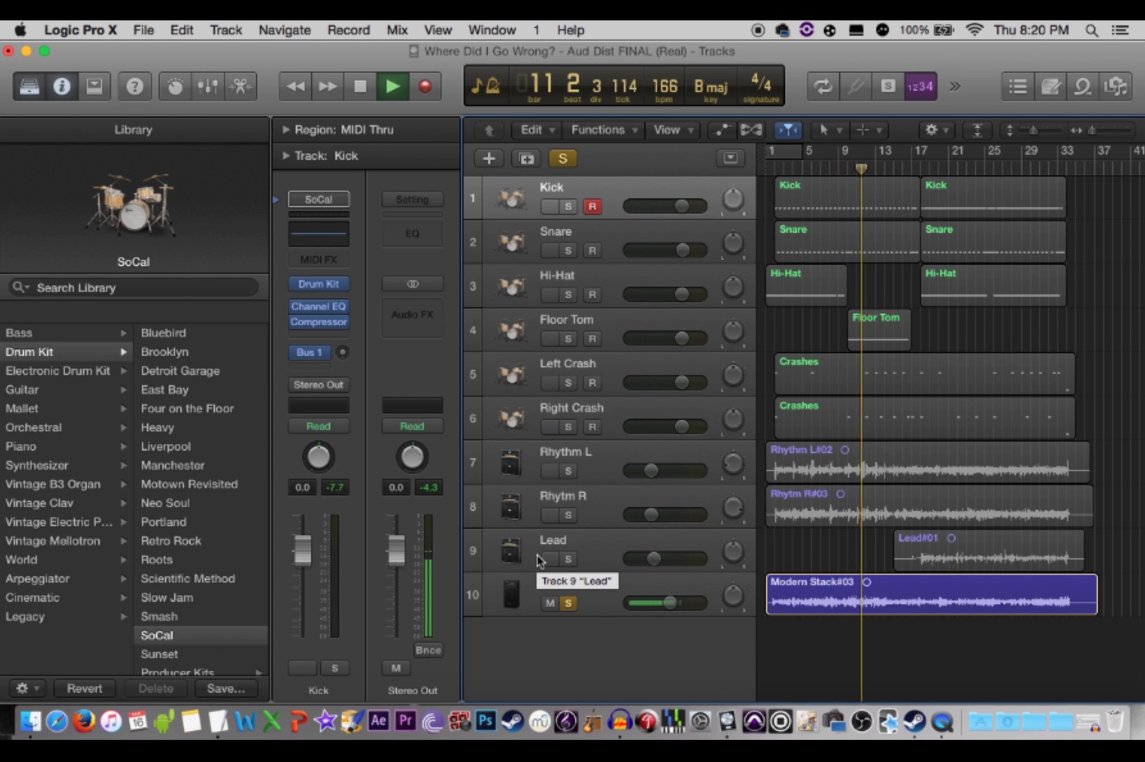
left_click(568, 602)
Step: Switch to the TextEdit song notes and read the verse and chorus lyrics during playback
left_click(218, 720)
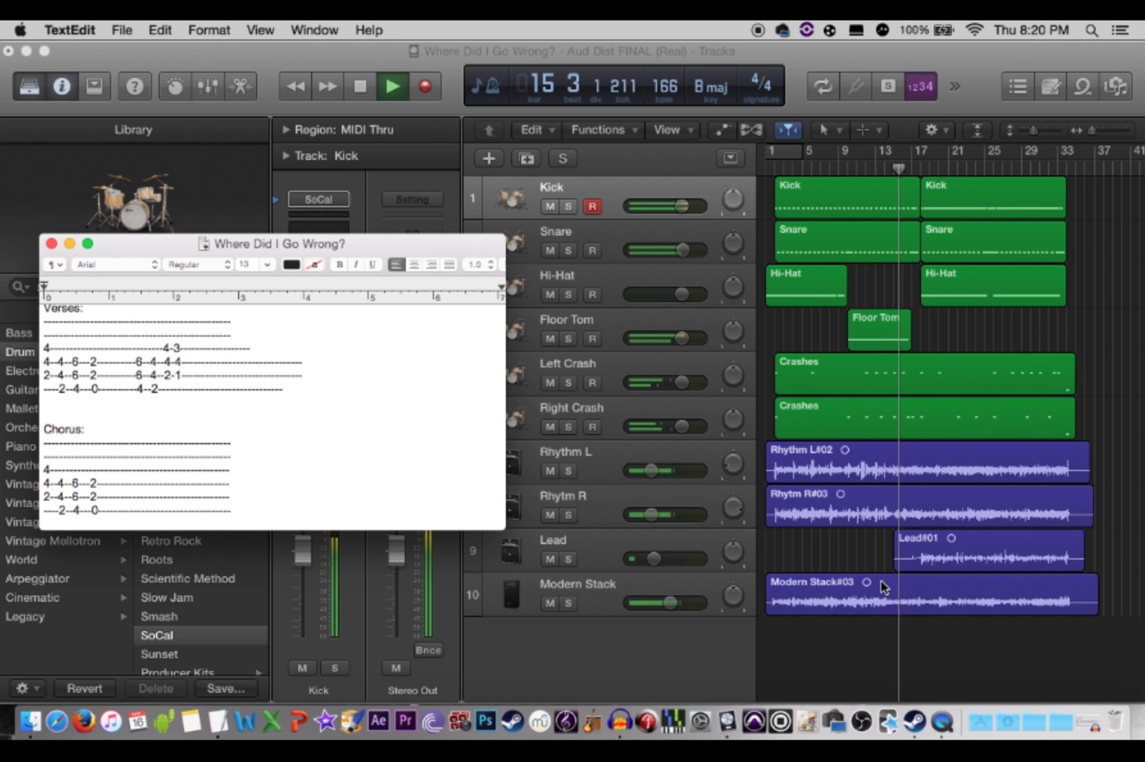
scroll(316, 441, "up", 10)
scroll(316, 441, "down", 3)
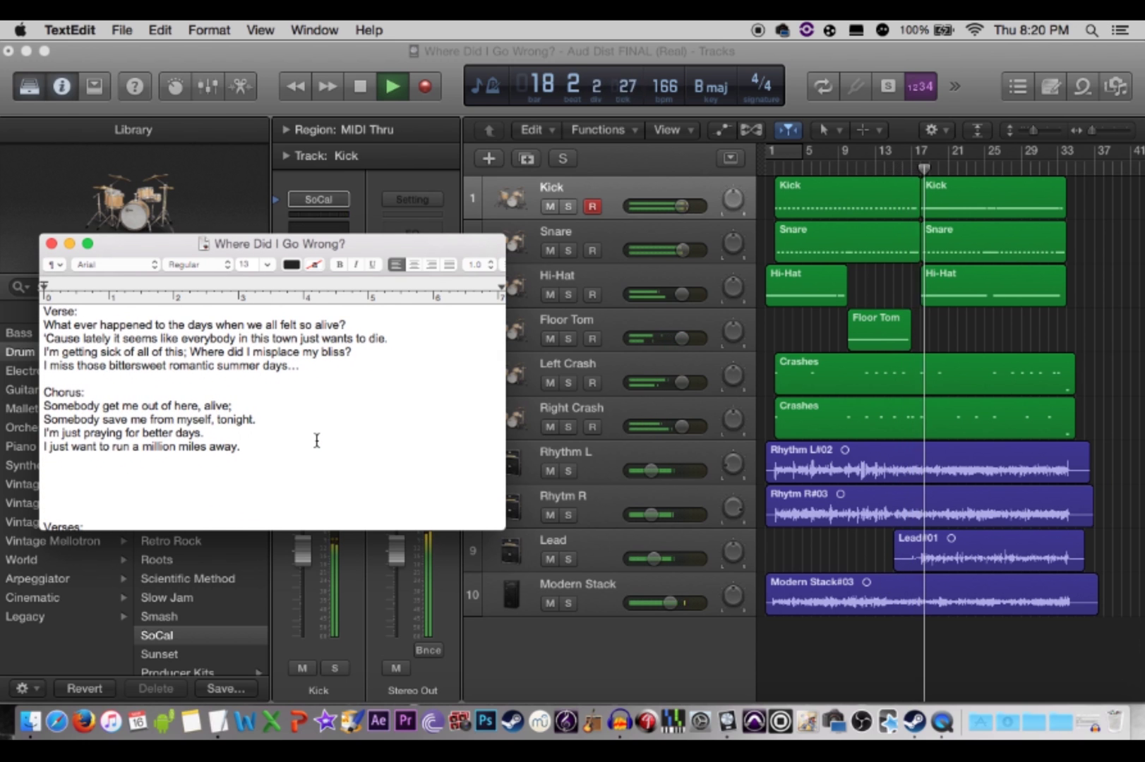
Step: Switch back to Logic Pro X and compare the channel strips and regions of the Lead, Harms and Ahs vocal tracks
left_click_drag(288, 452, 40, 203)
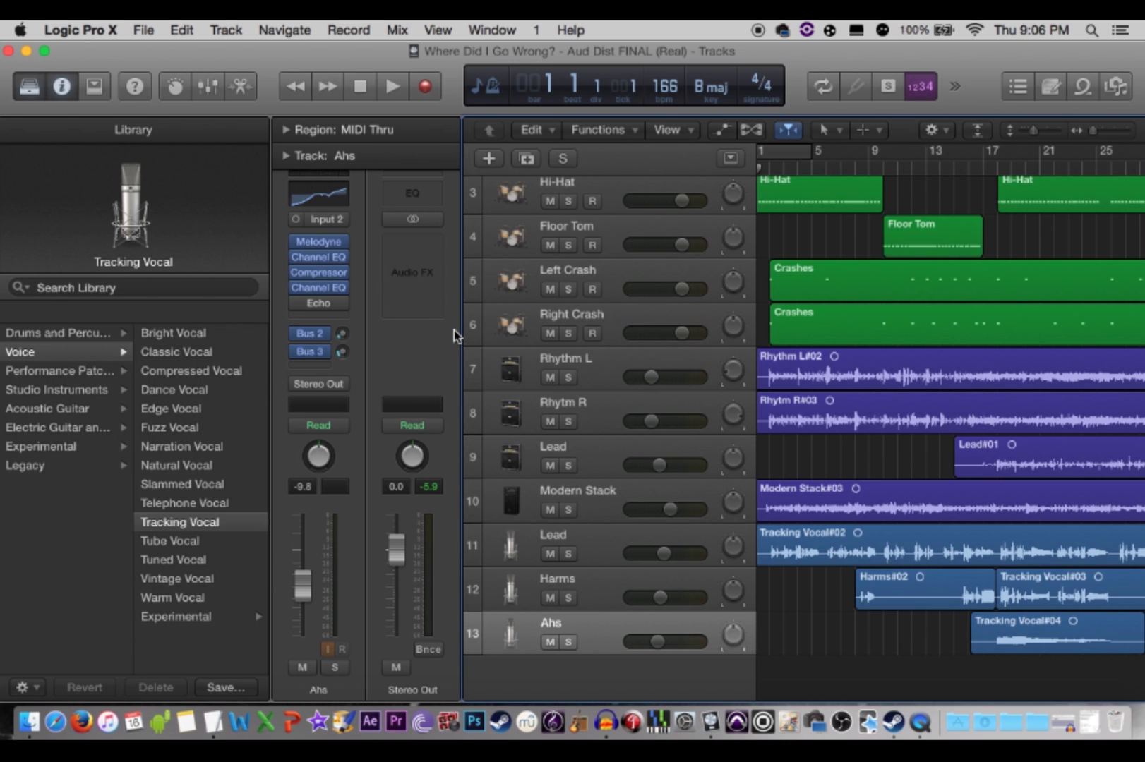
scroll(818, 445, "right", 10)
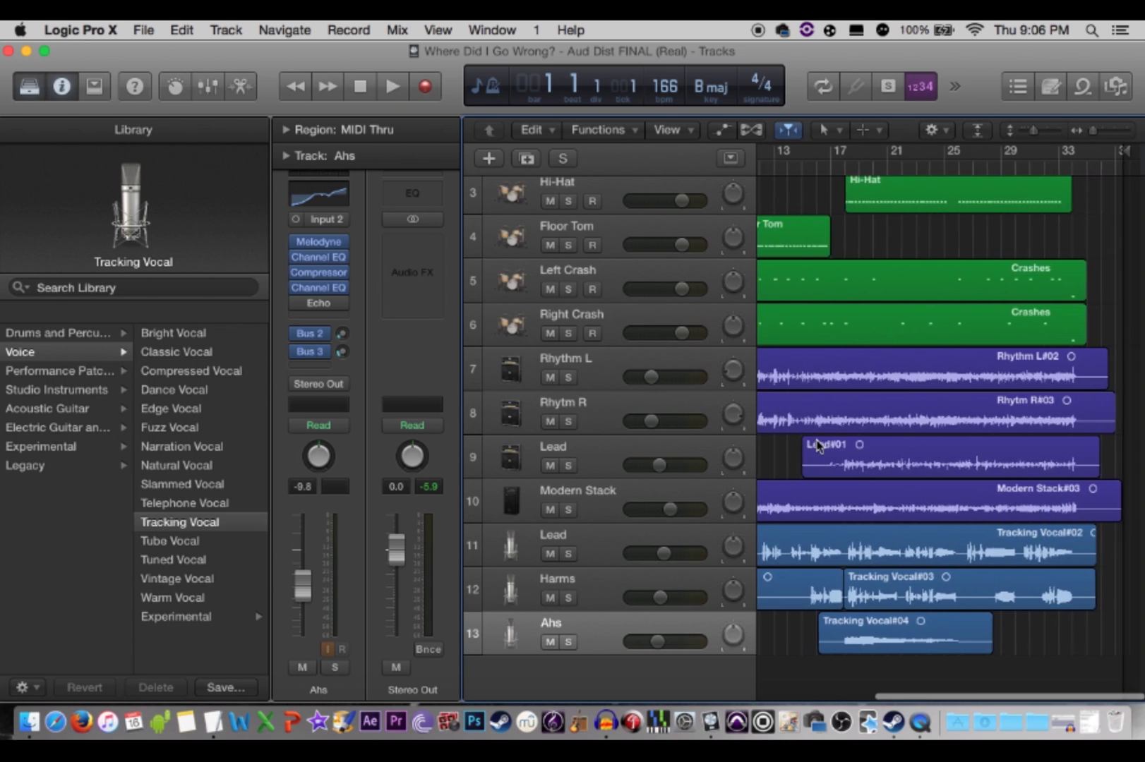
scroll(818, 445, "left", 4)
left_click(519, 550)
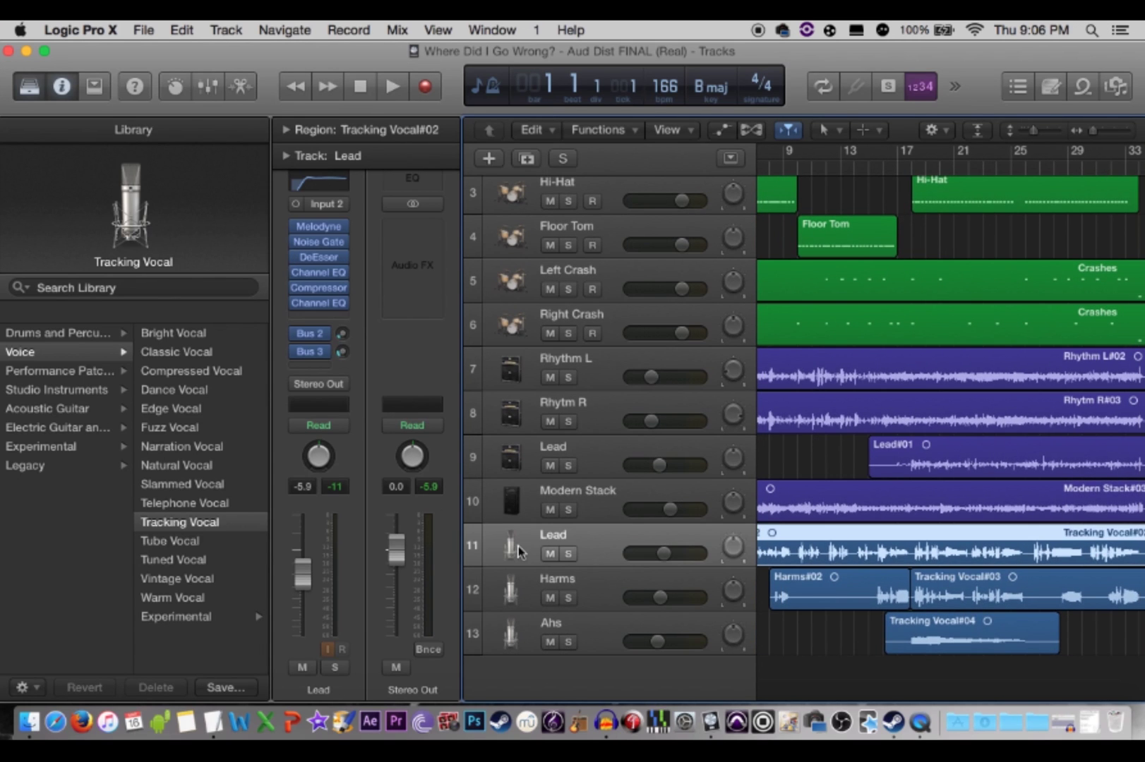
key("z")
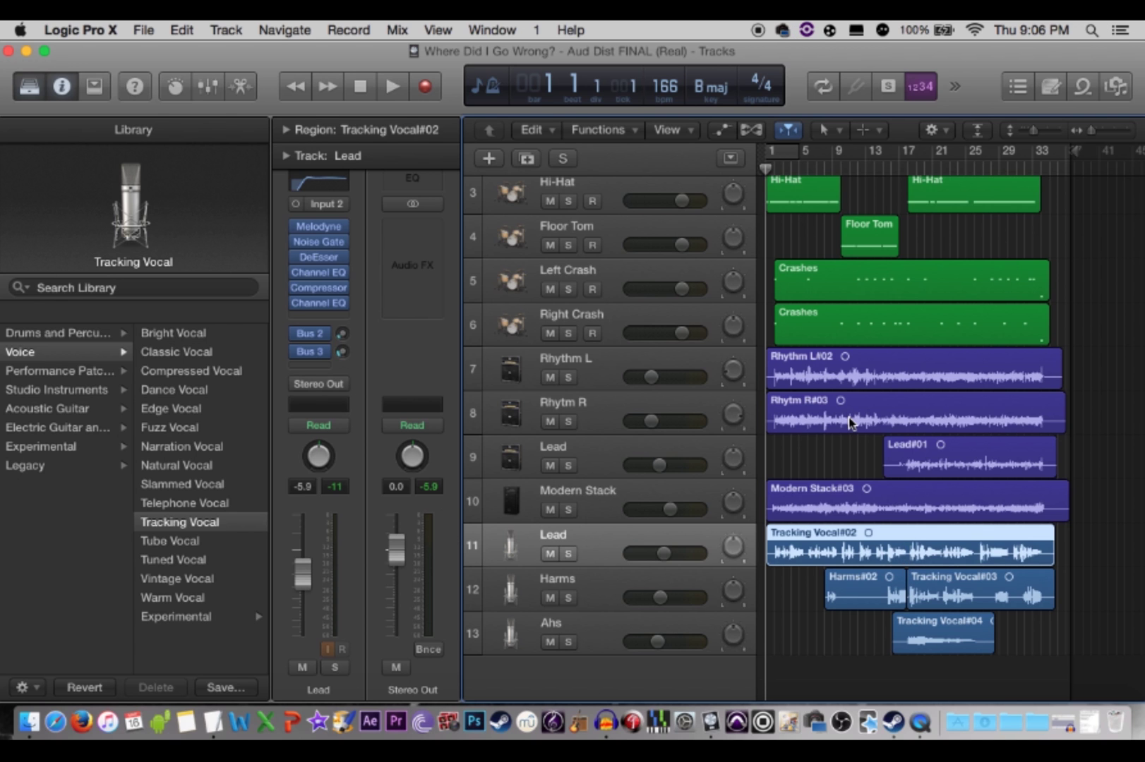
left_click(517, 590)
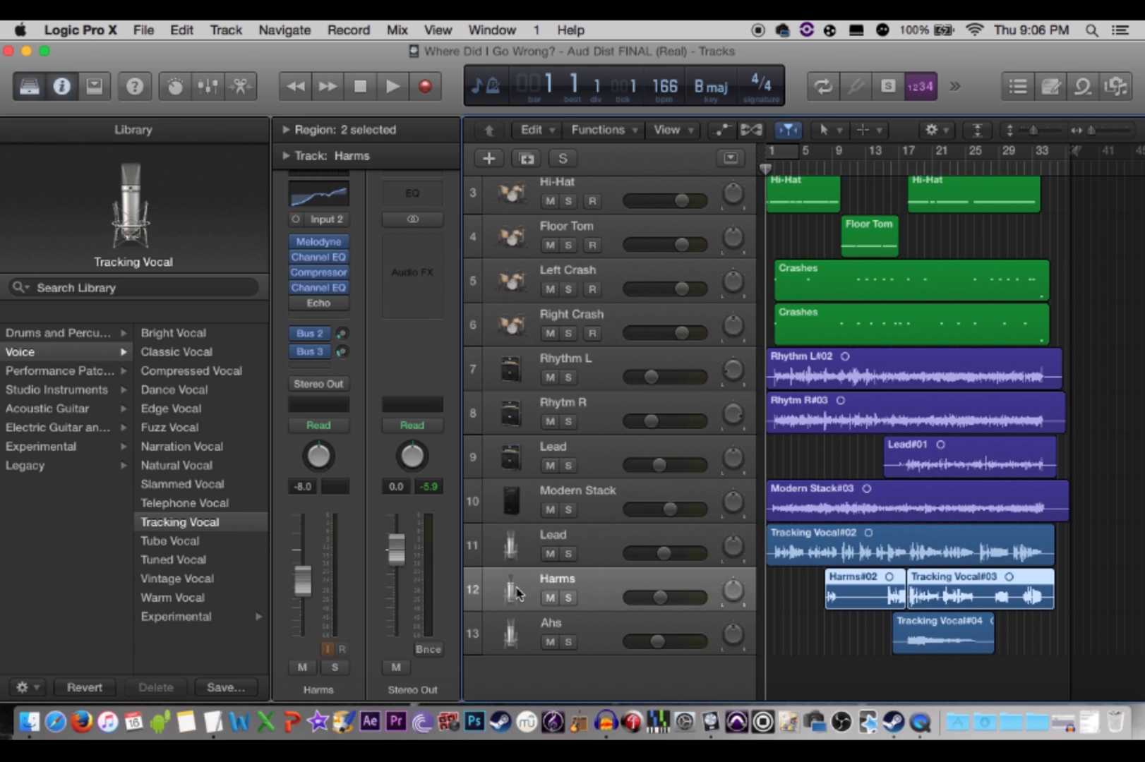
left_click(519, 635)
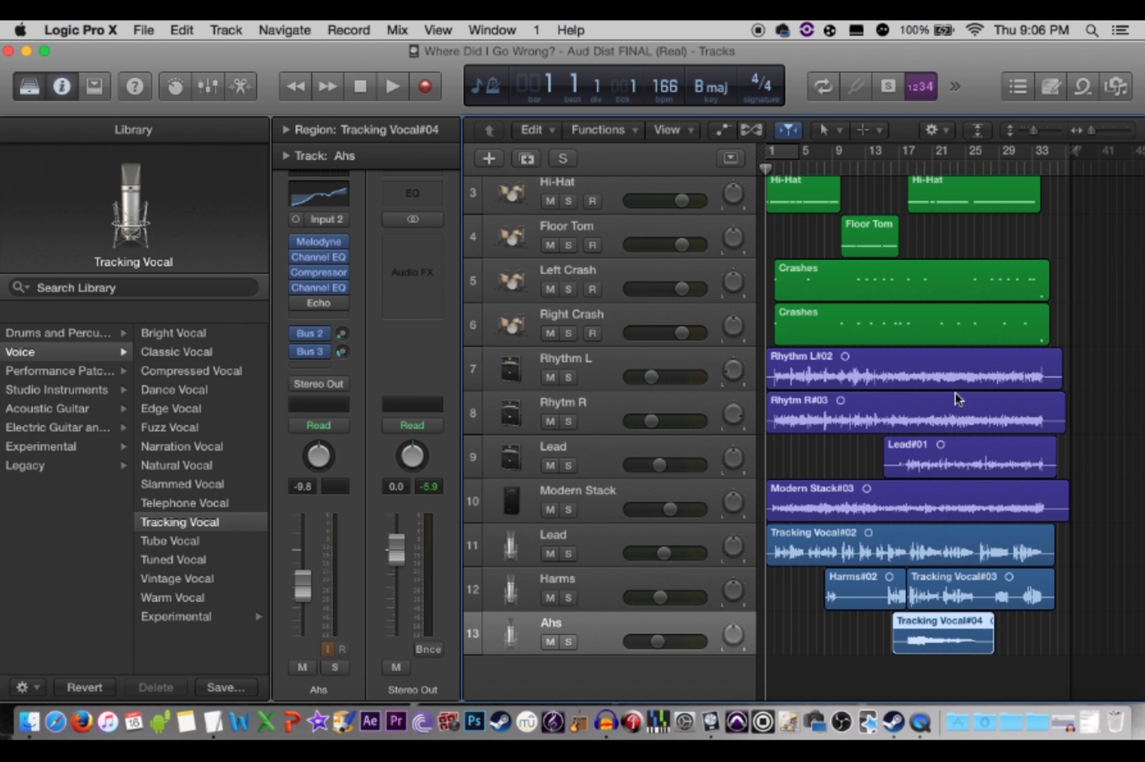
scroll(892, 433, "up", 1)
scroll(882, 339, "up", 3)
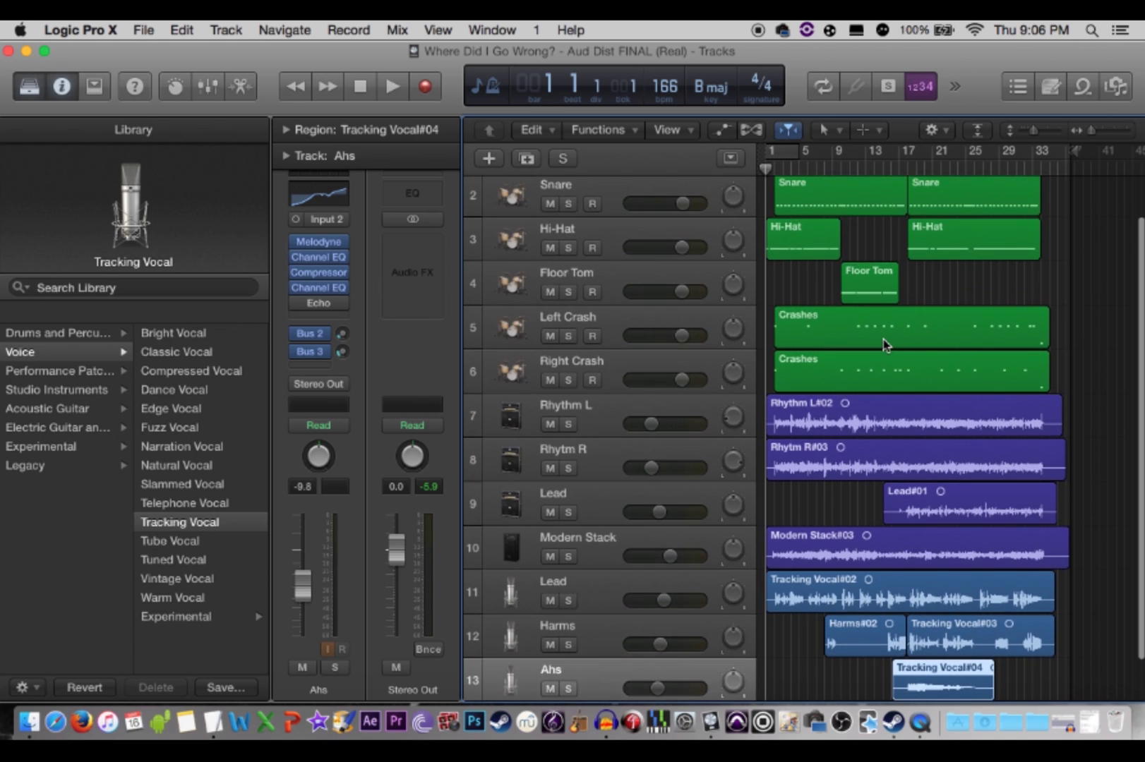
scroll(883, 338, "down", 4)
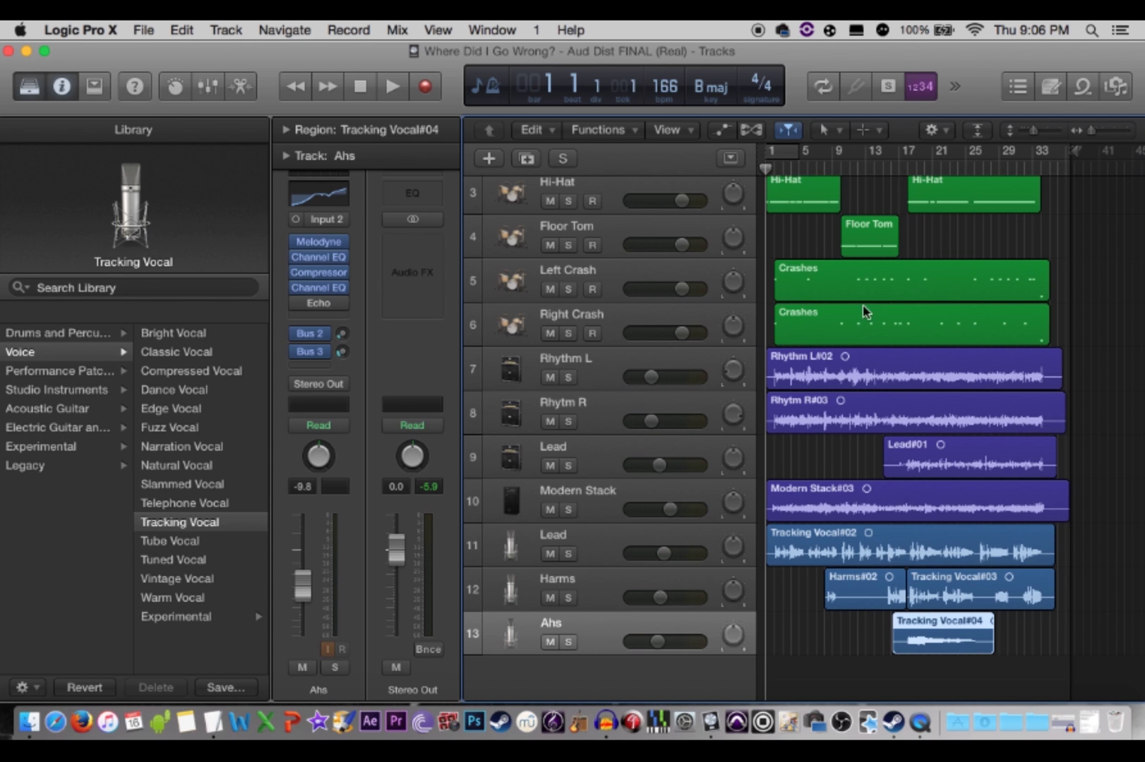
scroll(892, 384, "up", 4)
scroll(885, 364, "down", 4)
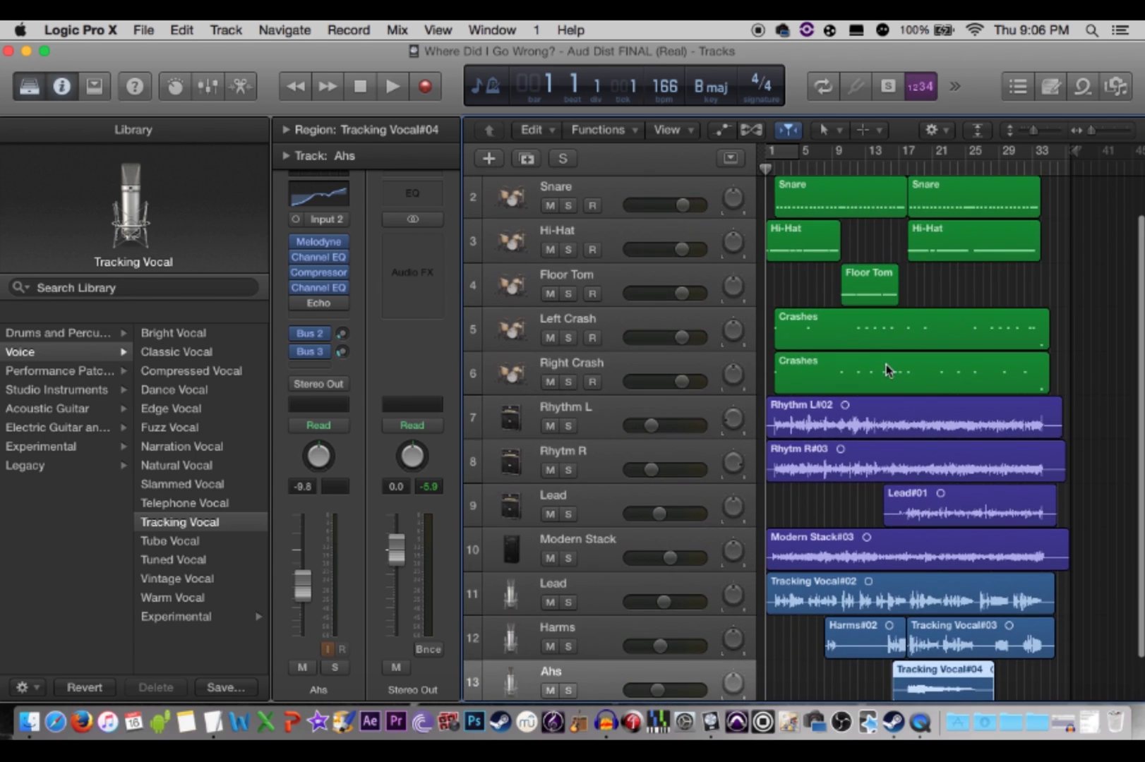